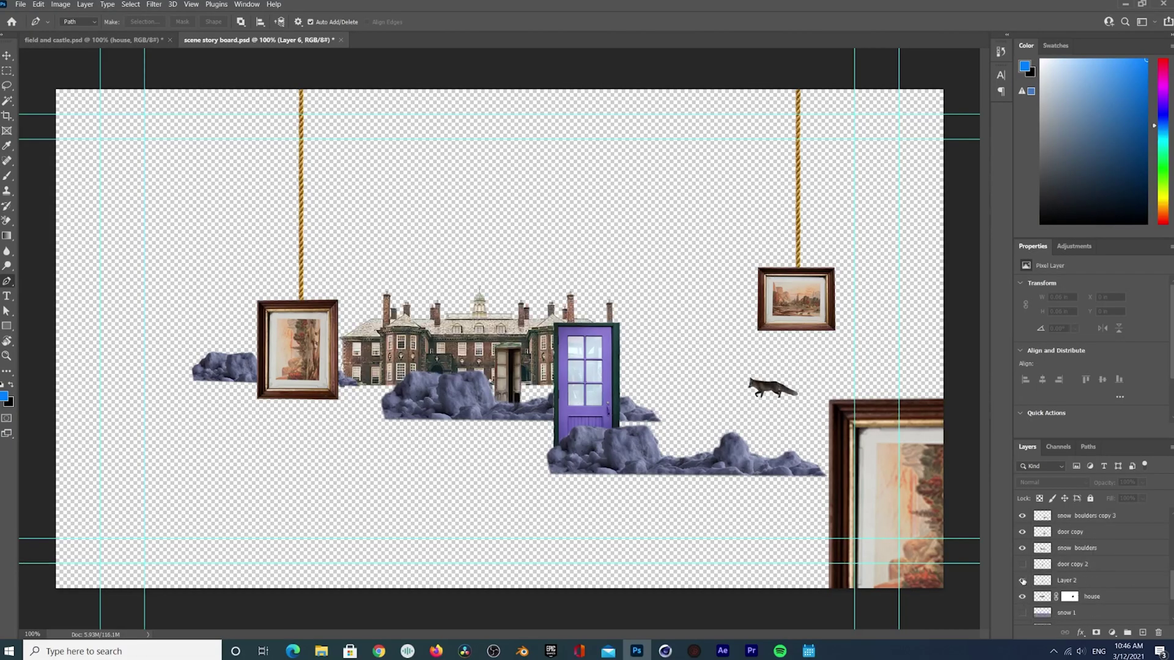
Step: Turn on visibility for the snow 1, mountain and sky layers in the storyboard
click(1022, 615)
scroll(1022, 614, down, 2)
click(1022, 612)
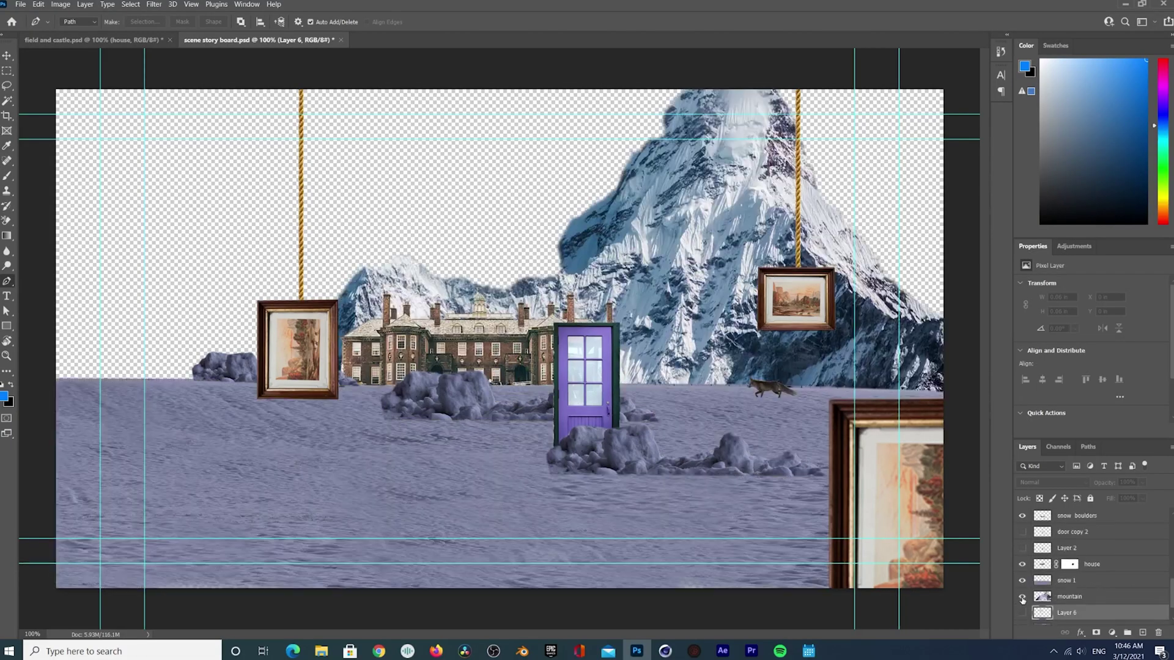
scroll(1023, 601, down, 1)
click(1024, 614)
scroll(1022, 581, up, 3)
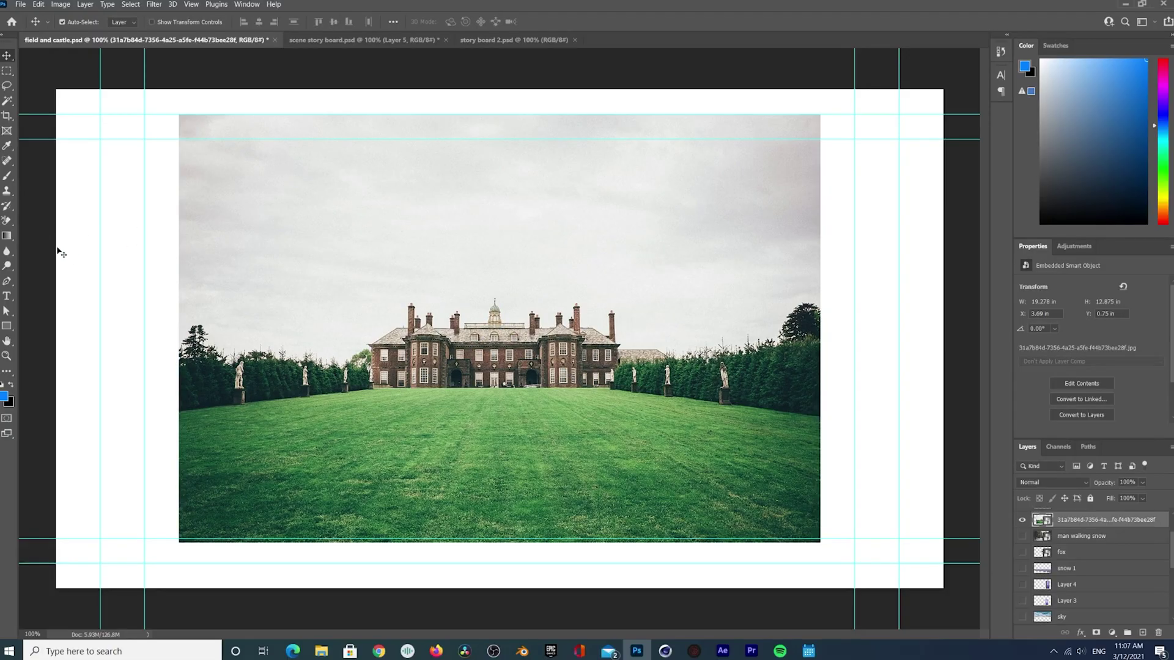
Step: Trace the castle with the Pen tool, make a 1 px feathered selection, and copy it to a new layer
click(7, 282)
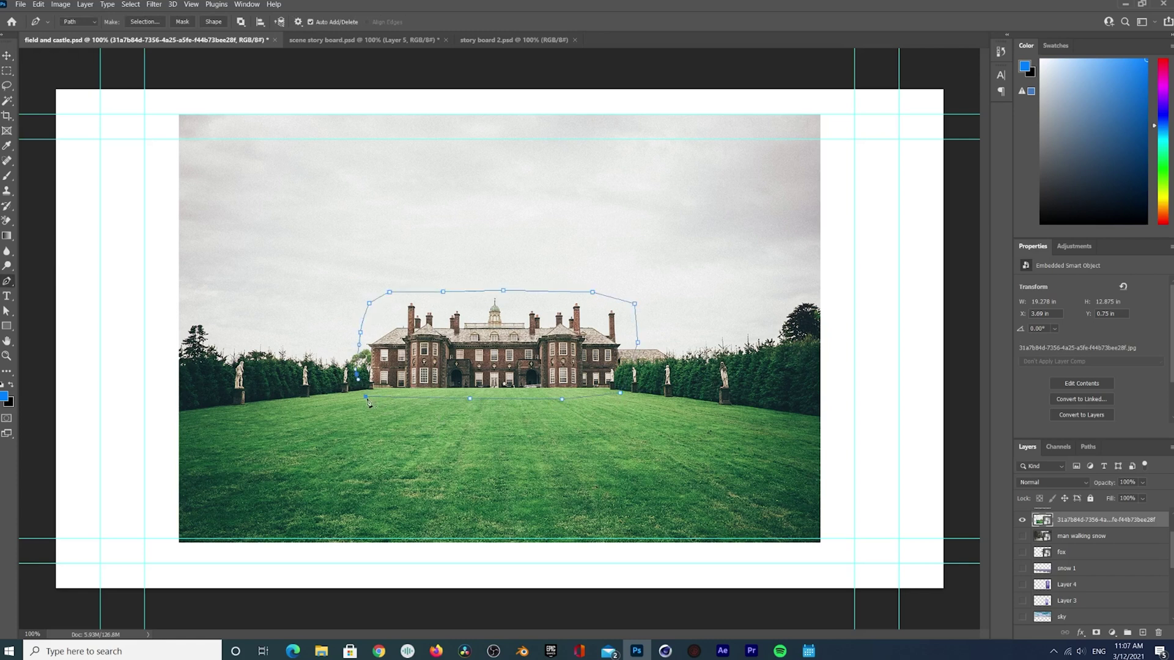
click(140, 23)
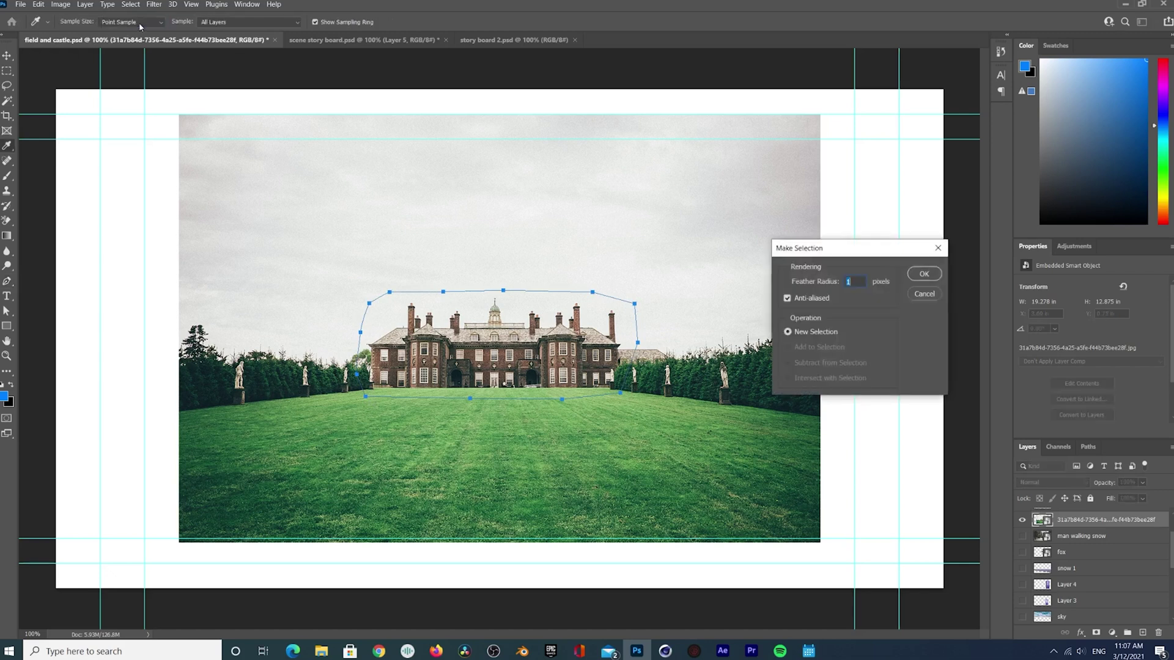
click(923, 275)
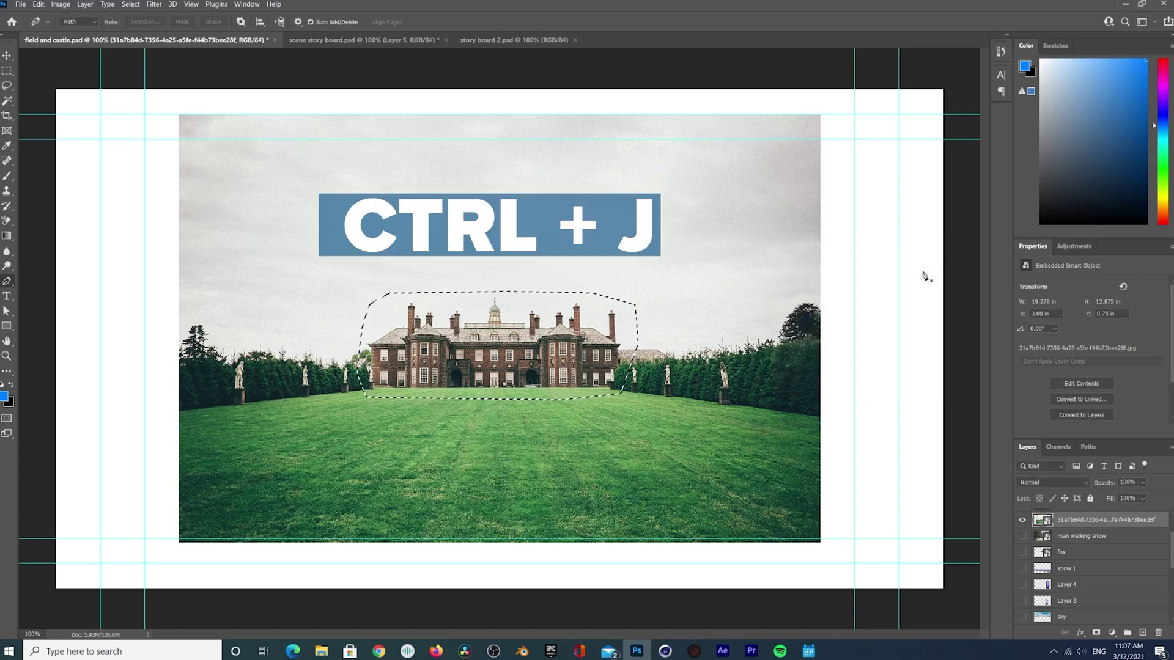
key(ctrl+j)
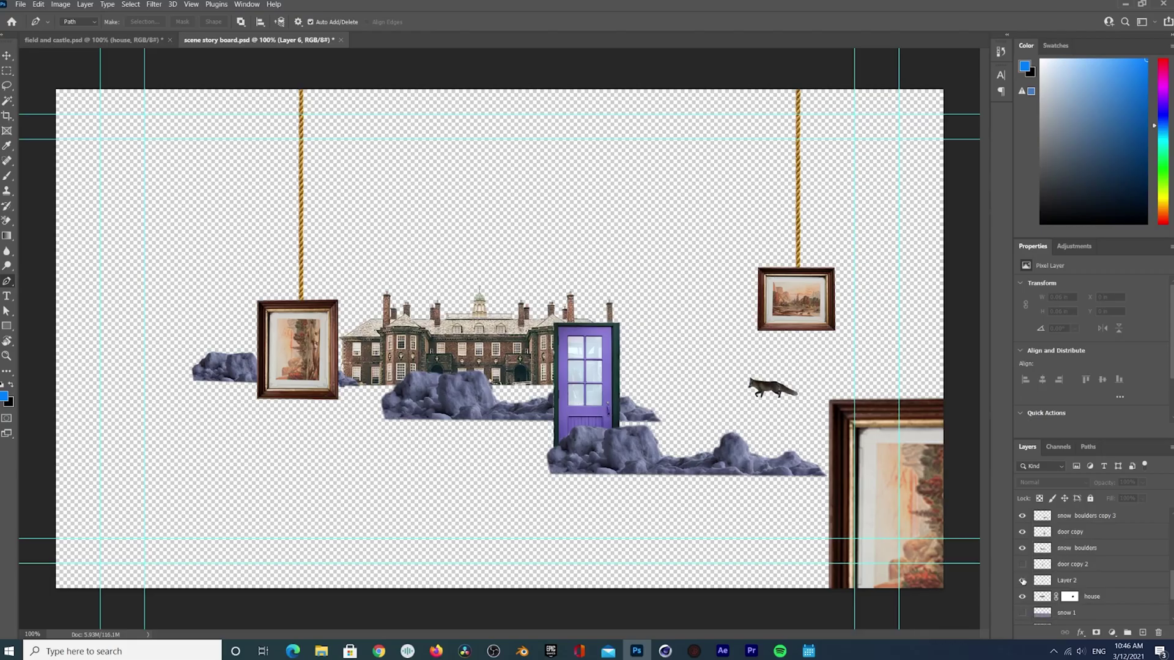
Step: Show the snow 1, mountain and sky layers and move the fourth storyboard image below the first frame
click(1022, 580)
click(1022, 580)
click(1022, 612)
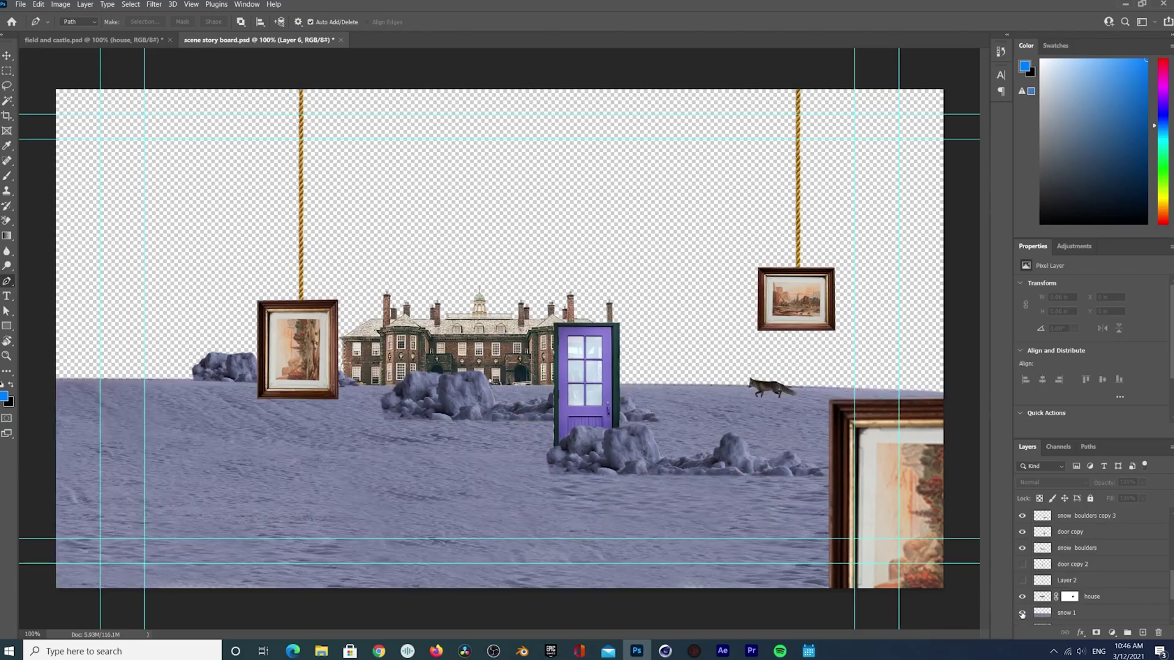
scroll(1023, 614, down, 1)
click(1023, 598)
scroll(1023, 601, down, 1)
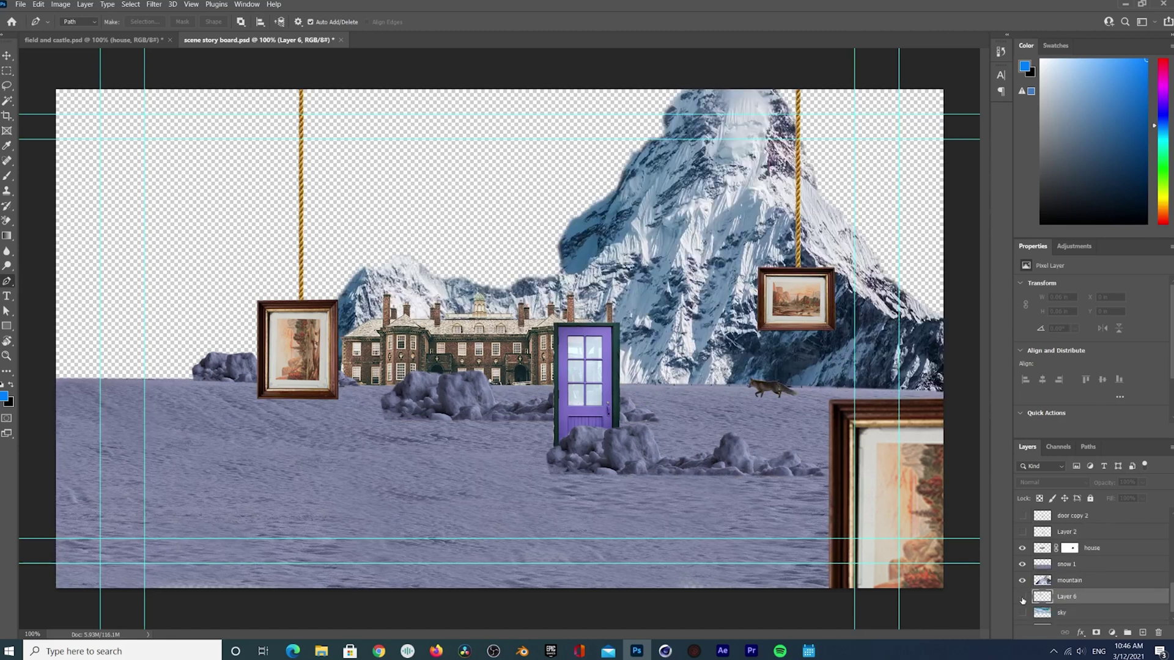
click(1023, 613)
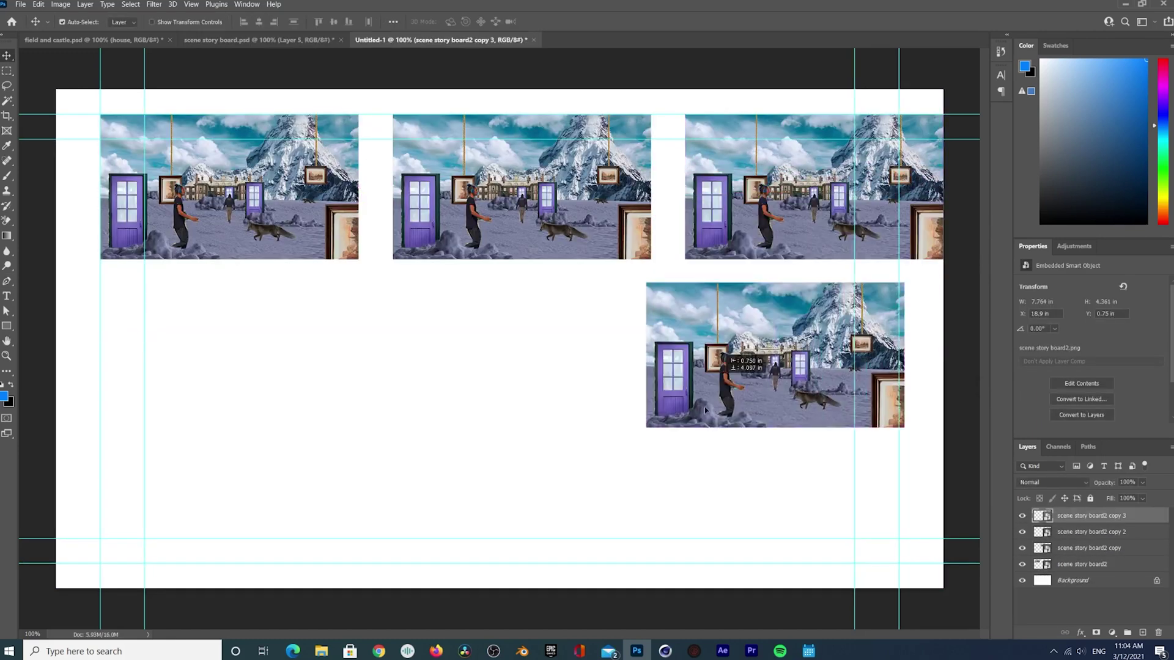
drag(706, 410, 171, 452)
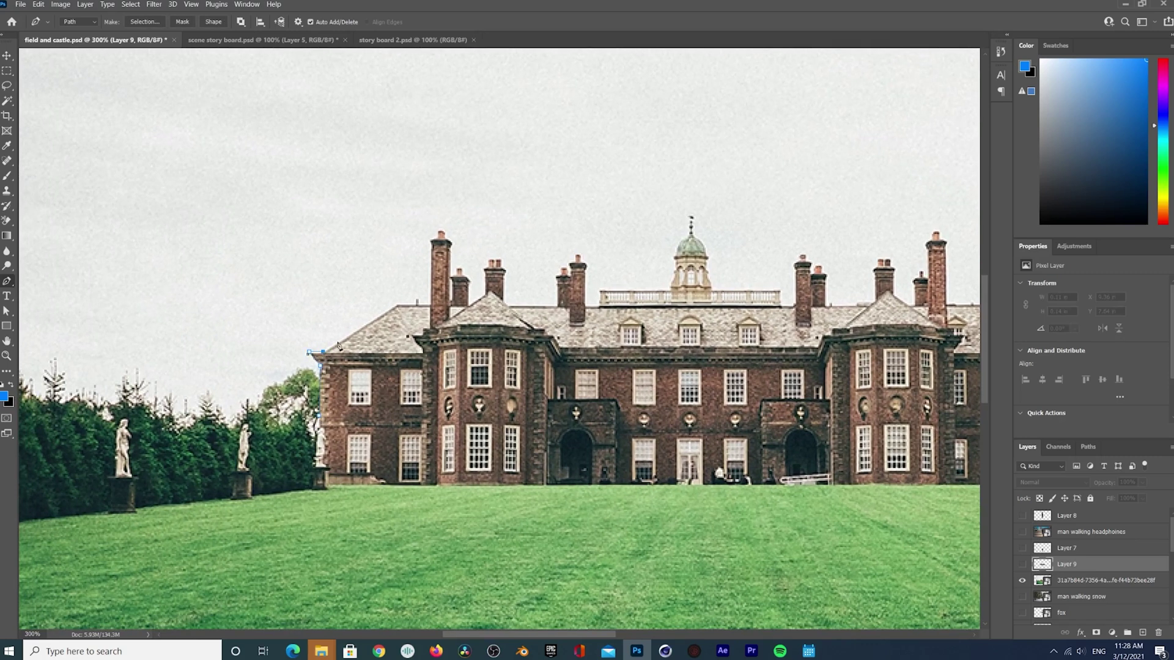
Step: Add a Pen path anchor point at the castle's roof corner
click(397, 306)
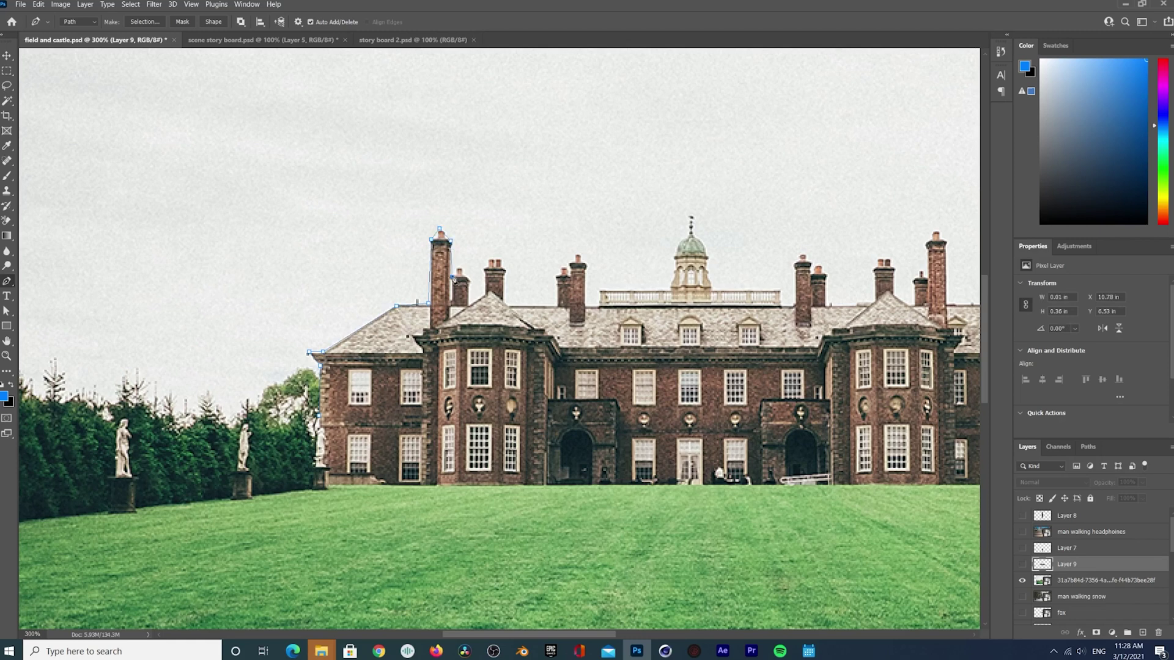
scroll(454, 280, up, 1)
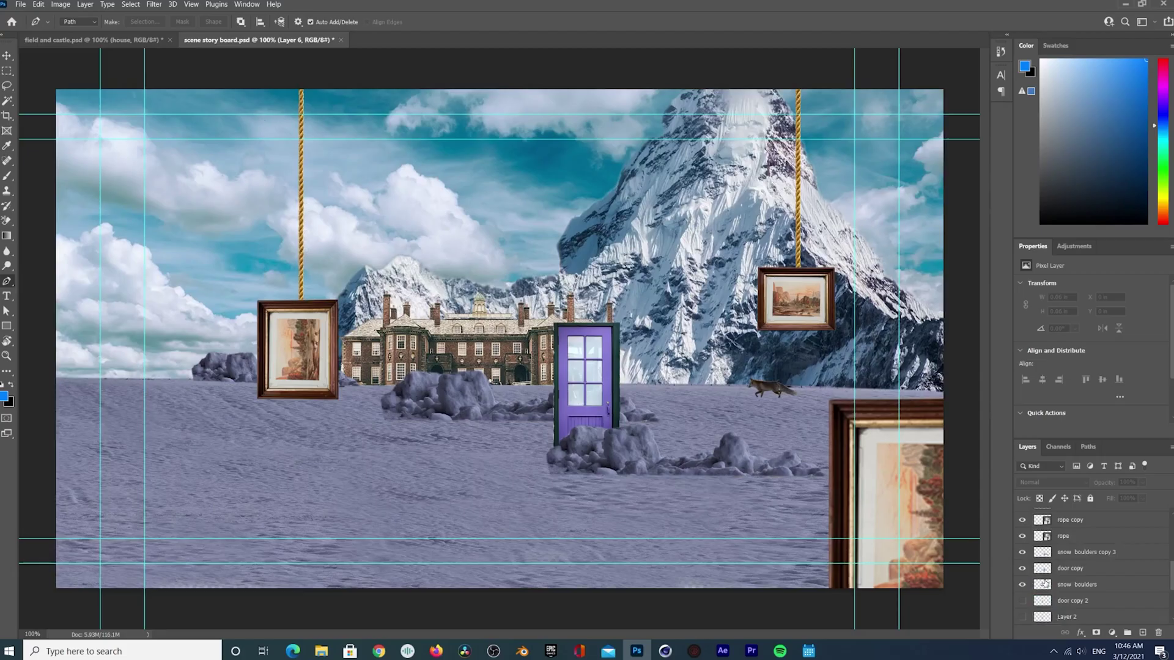
Step: Show the merged Layer 5, then place scene story board2 into the new document, scaled down and arranged
scroll(1088, 569, up, 5)
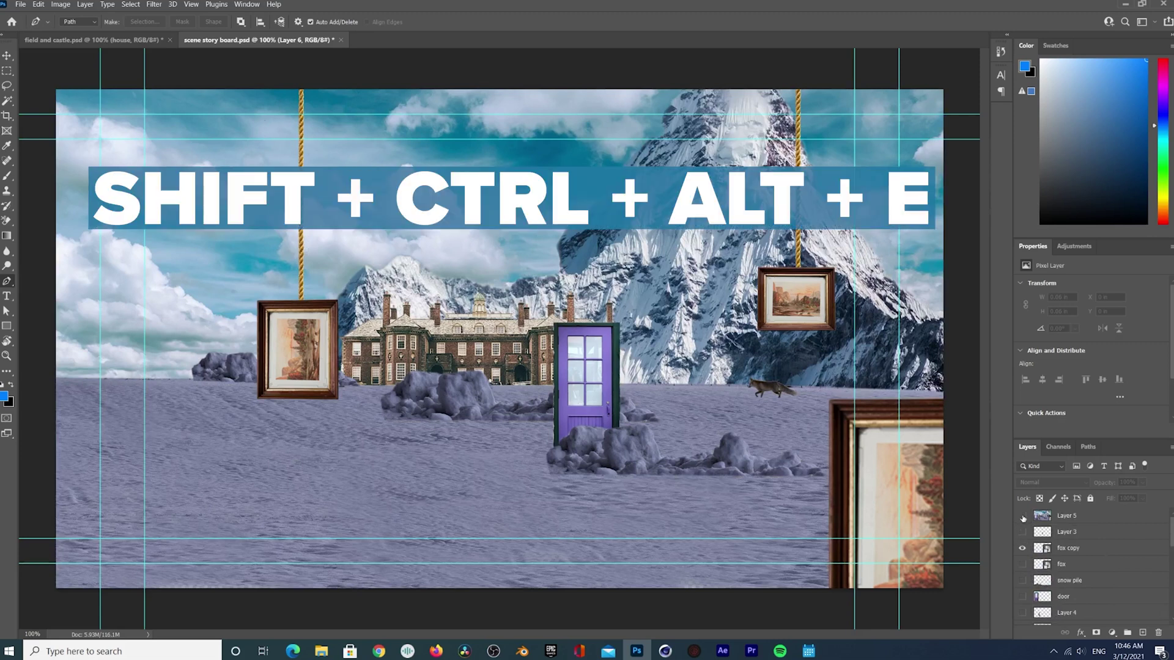
click(1022, 517)
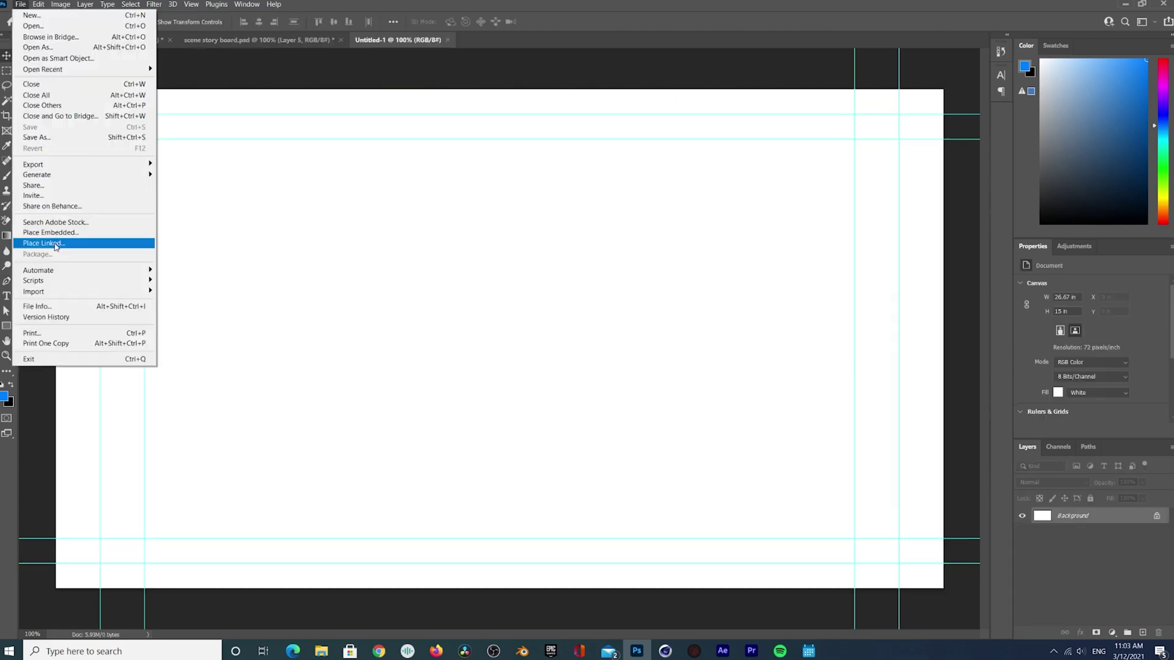
click(58, 238)
click(489, 310)
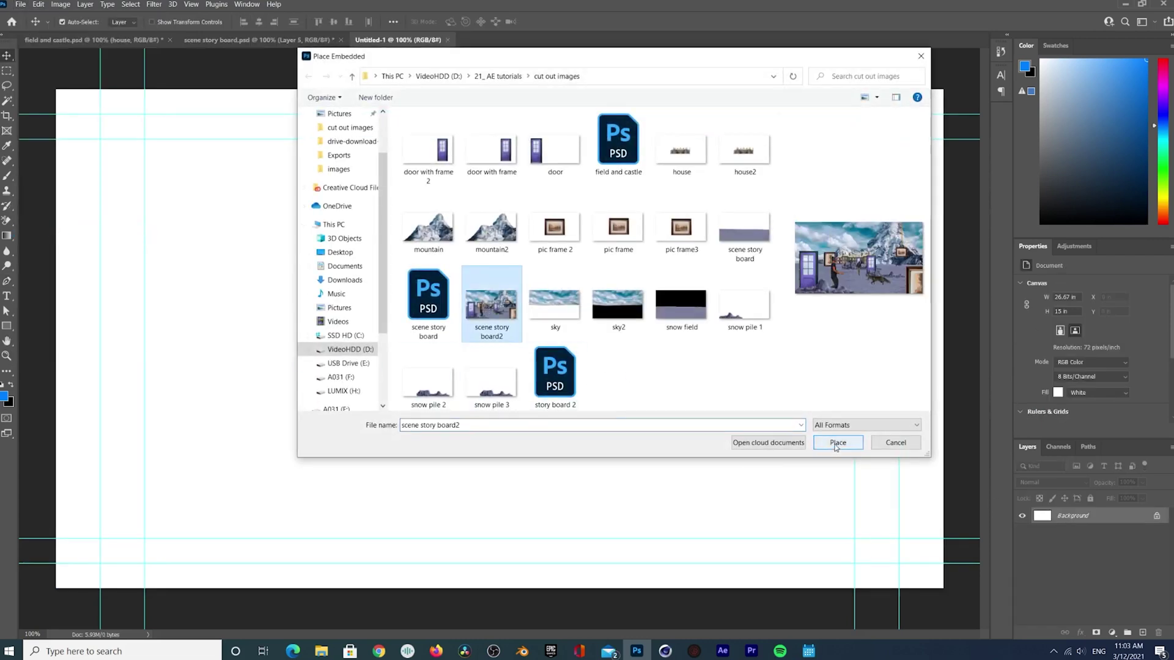
click(838, 443)
drag(942, 90, 809, 160)
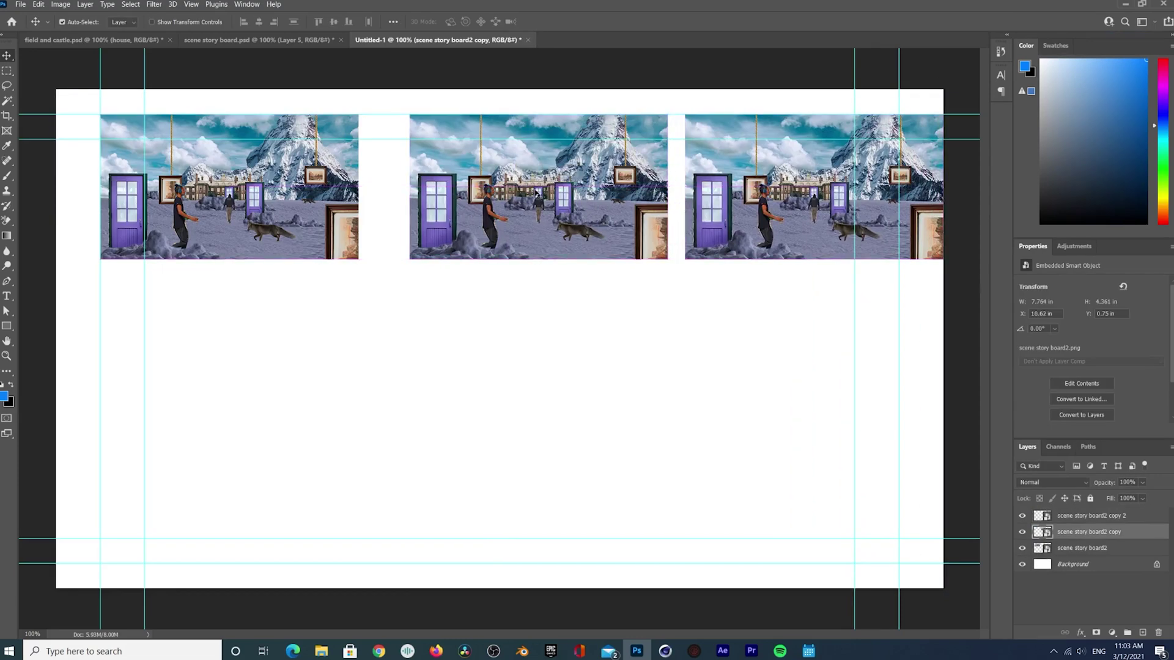
drag(563, 177, 545, 176)
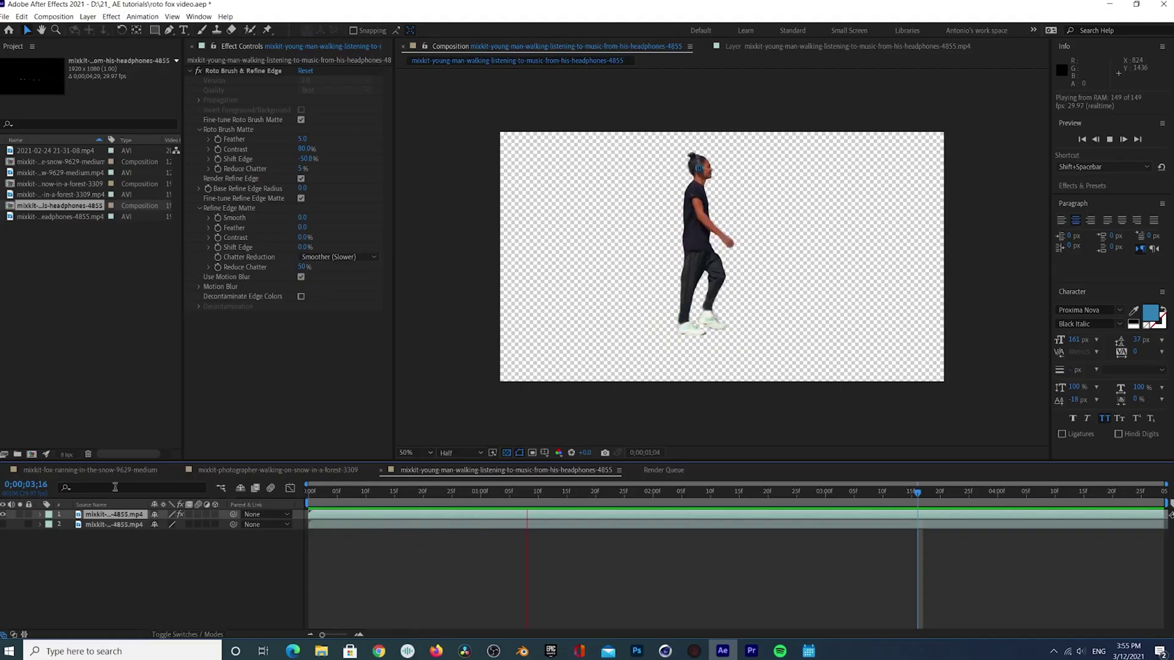
key(space)
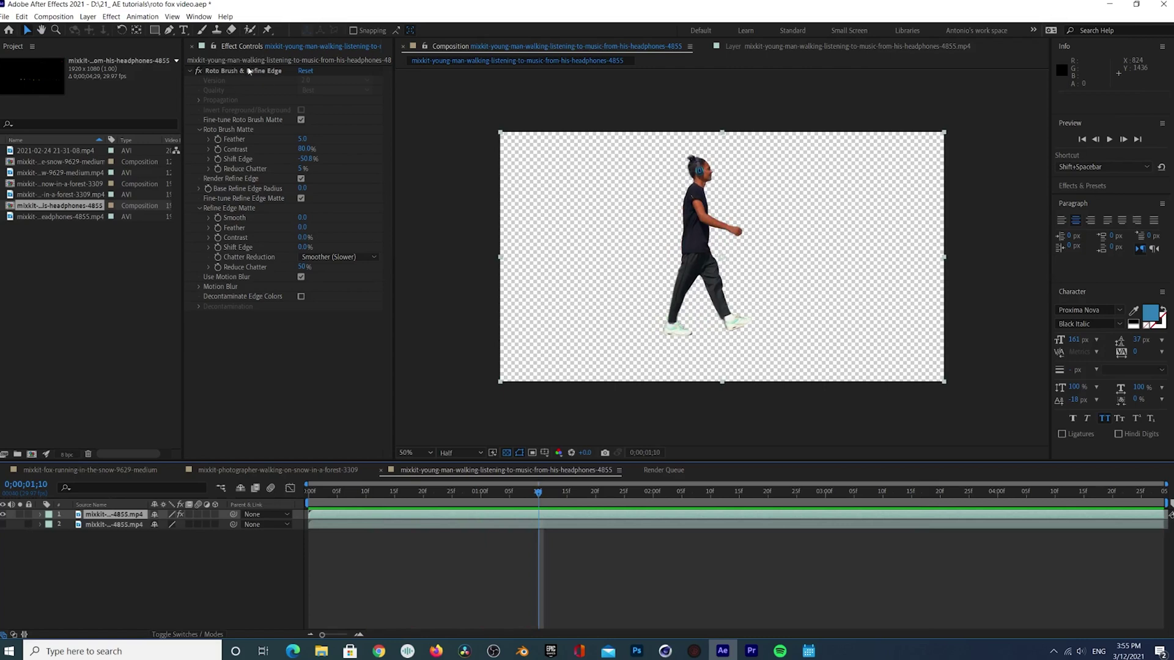
key(space)
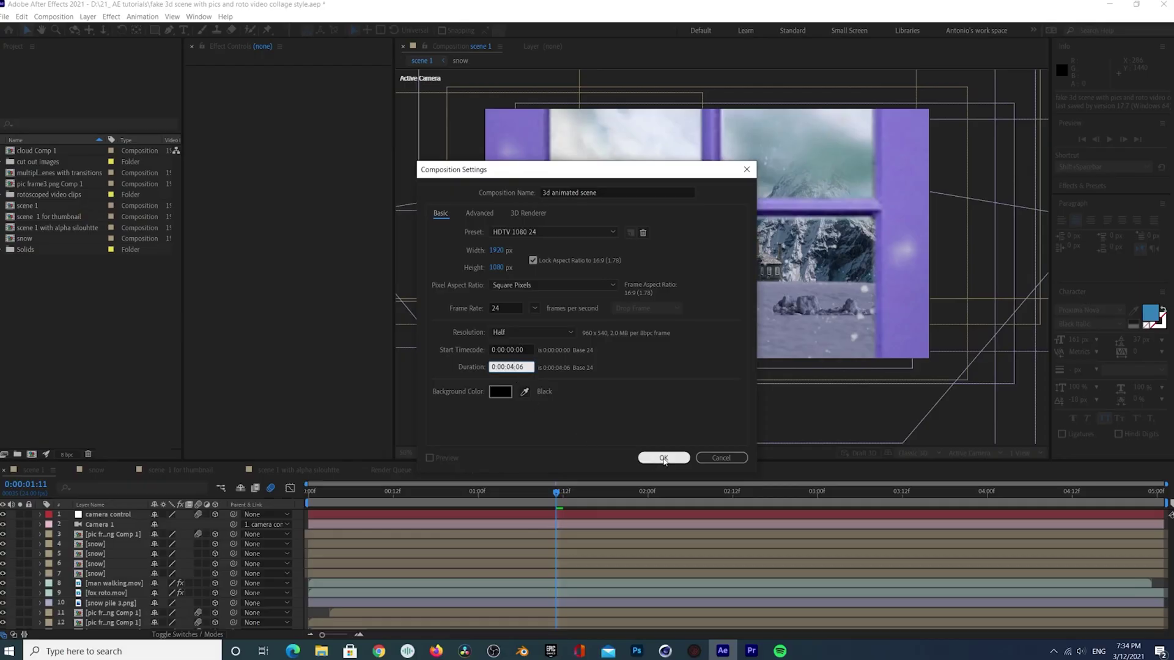
Step: Create the 3d animated scene composition and add Camera 1 with its default settings
click(663, 458)
click(88, 16)
mouse_move(107, 27)
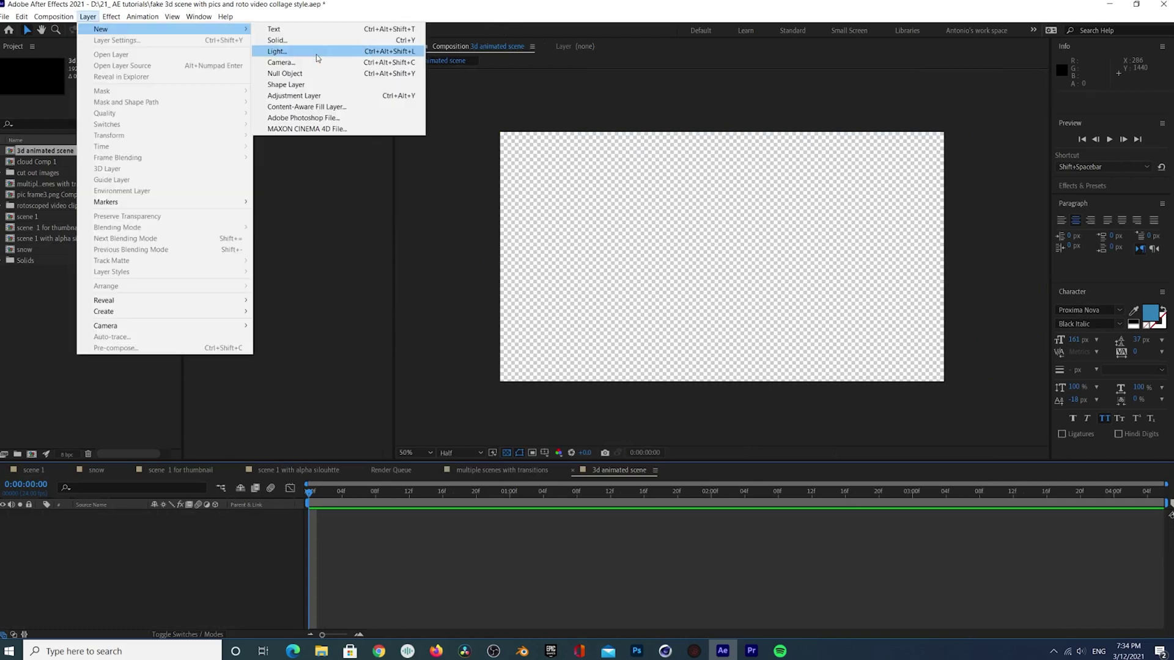
click(314, 64)
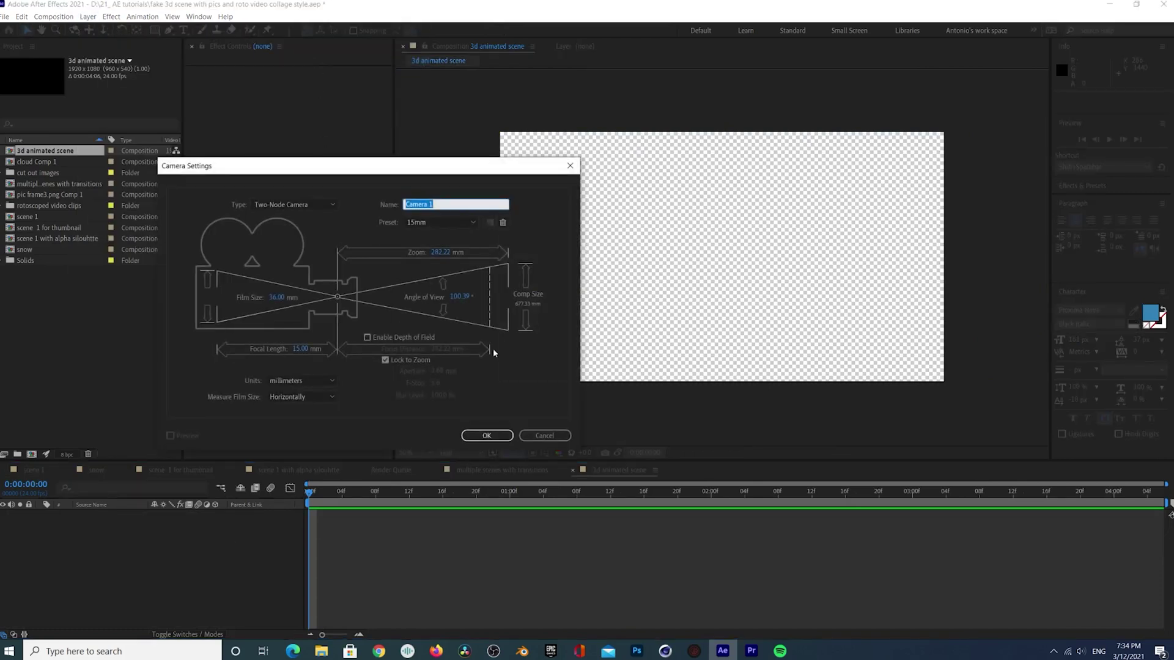
click(488, 435)
Step: Add a null object named camera control and parent Camera 1 to it
click(88, 16)
mouse_move(107, 26)
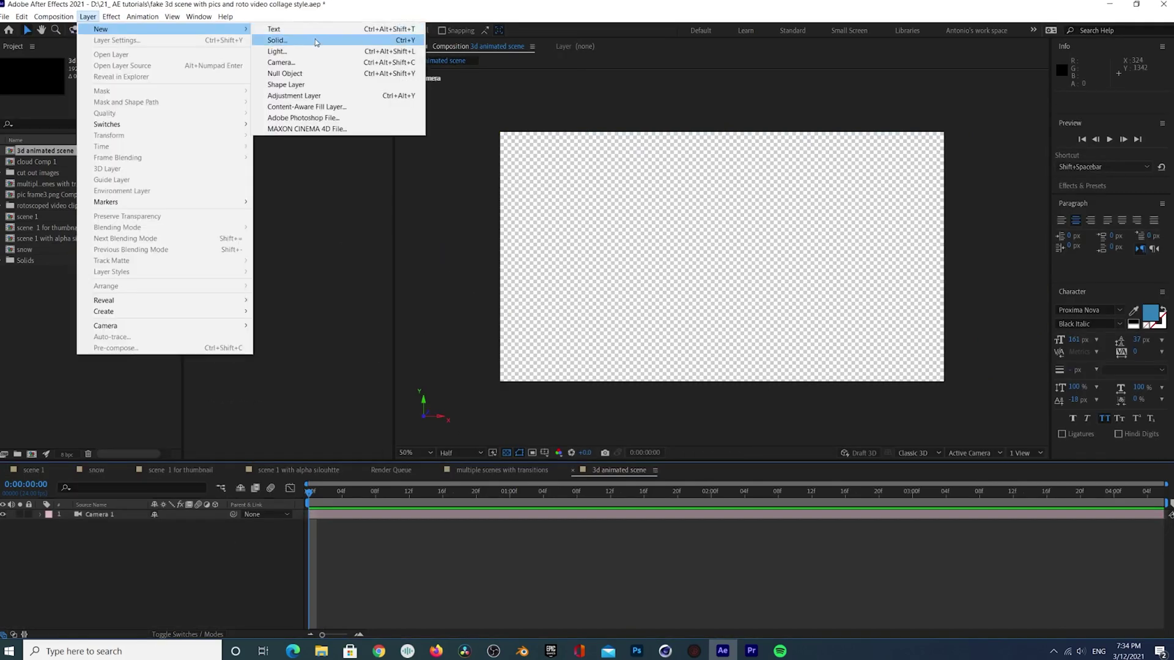
click(315, 75)
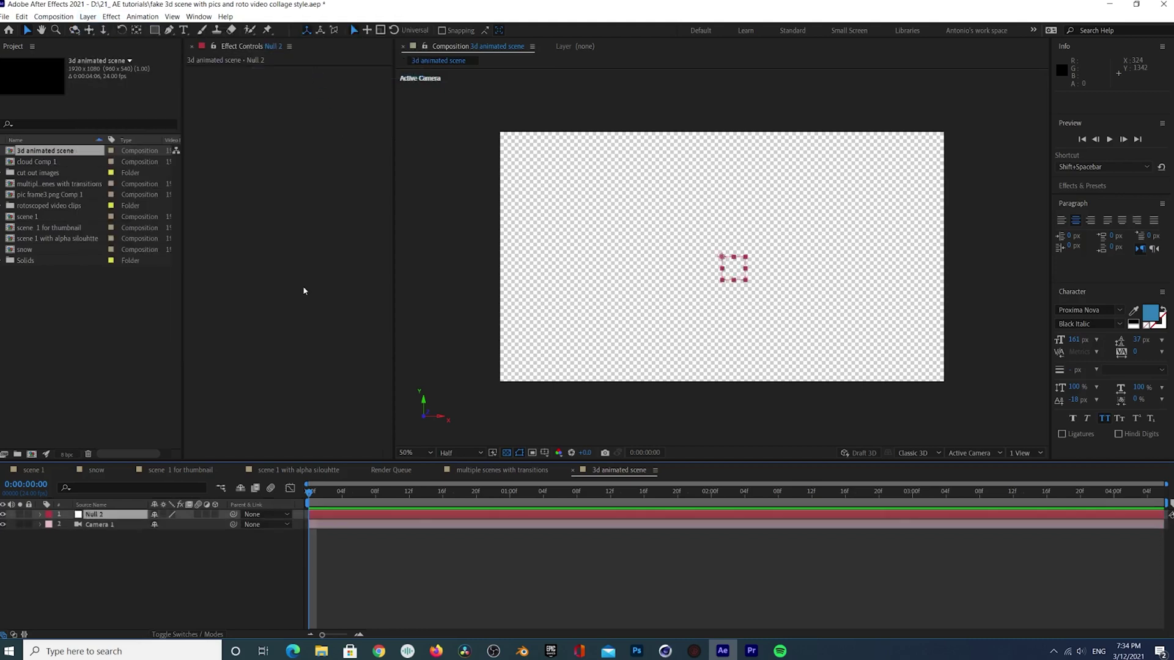
key(Return)
text(camera contro;l)
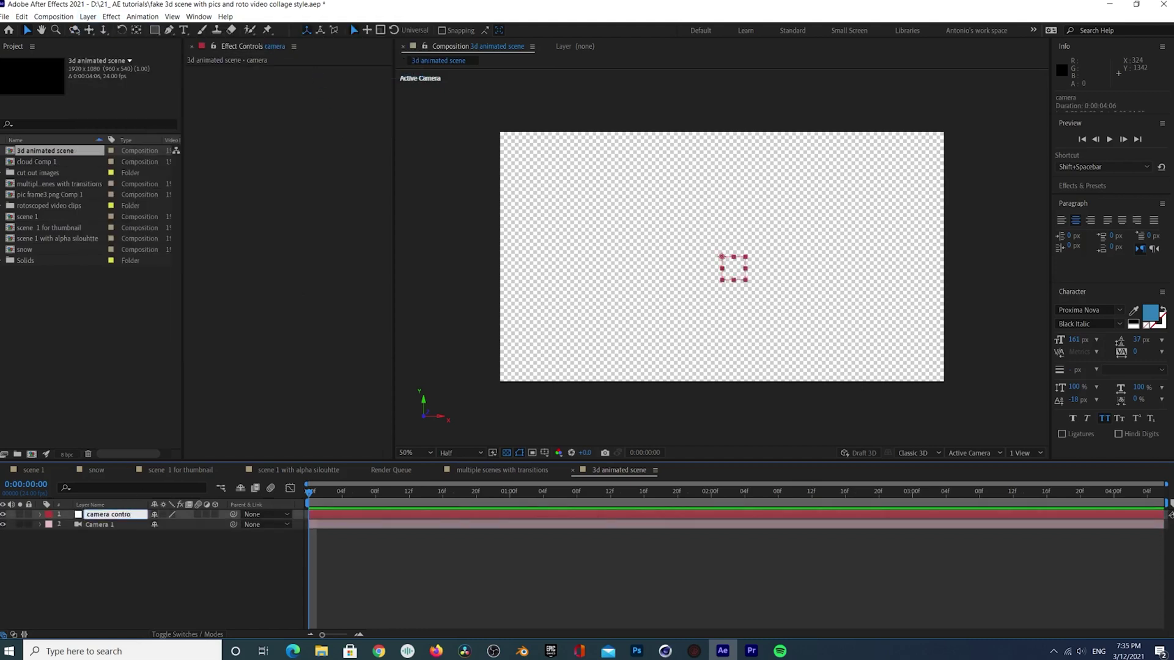
drag(233, 525, 117, 518)
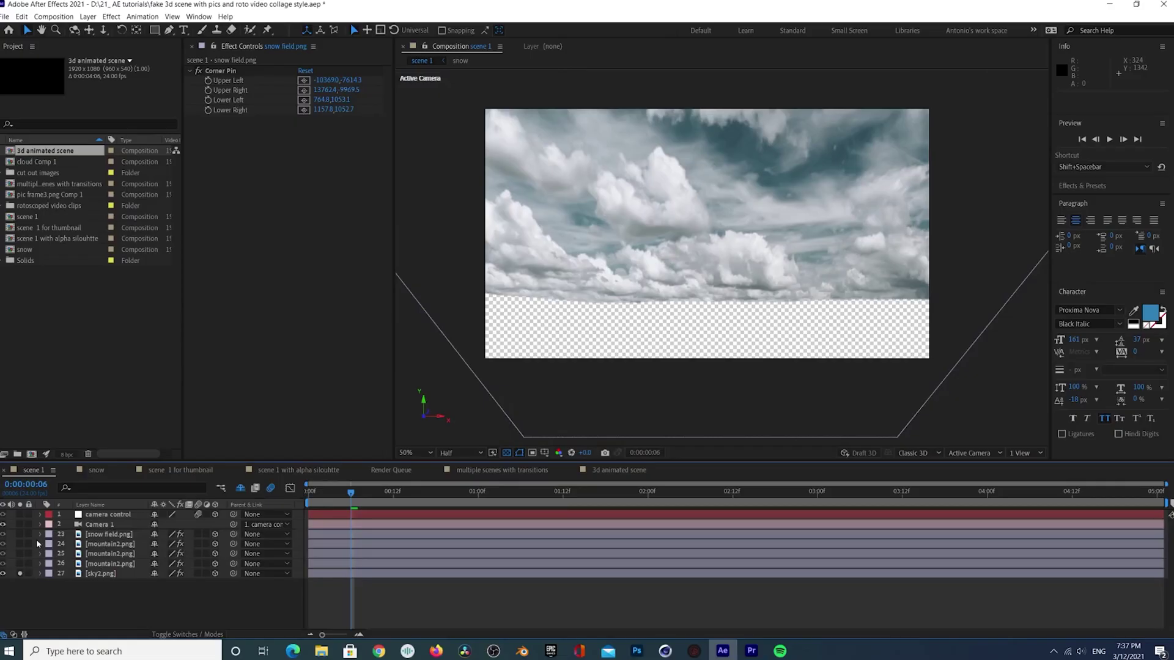
Step: Solo and 3D-enable snow field, tilt sky2 and snow field (-29°) on X, and search 'pin'
click(21, 535)
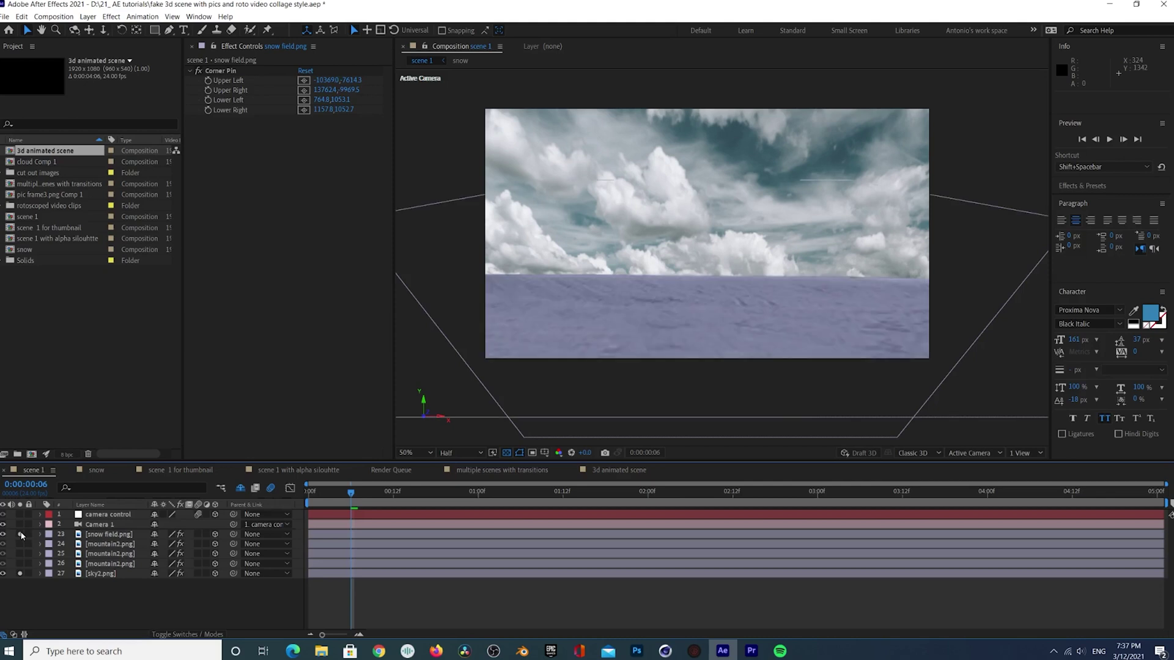
click(215, 534)
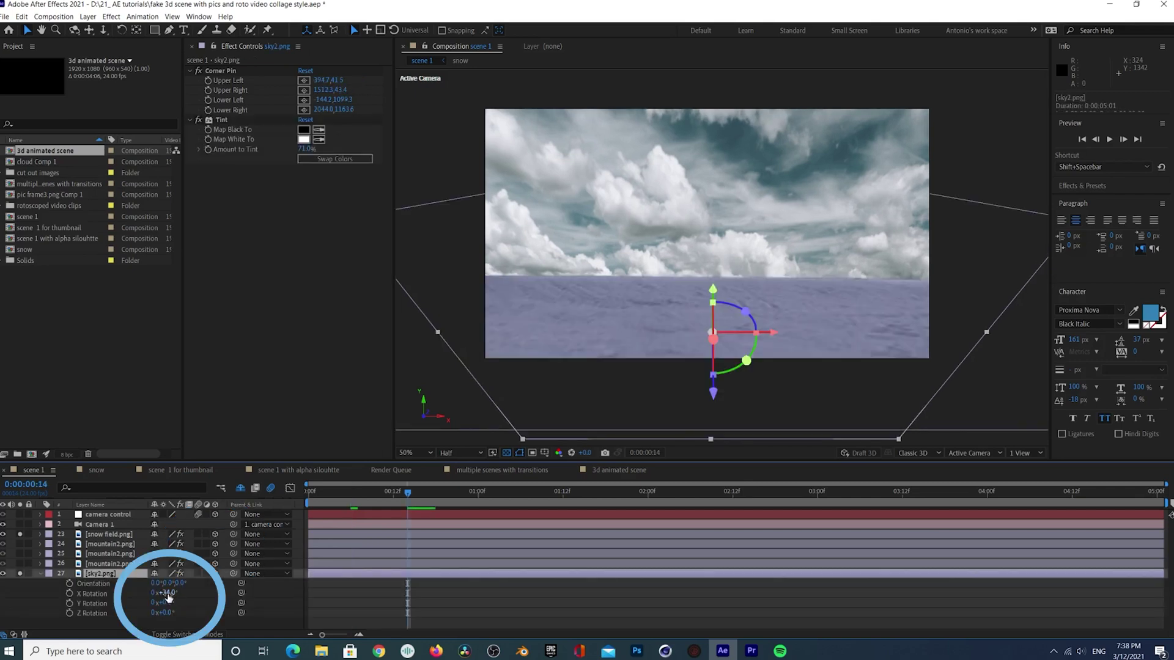
drag(169, 596, 173, 593)
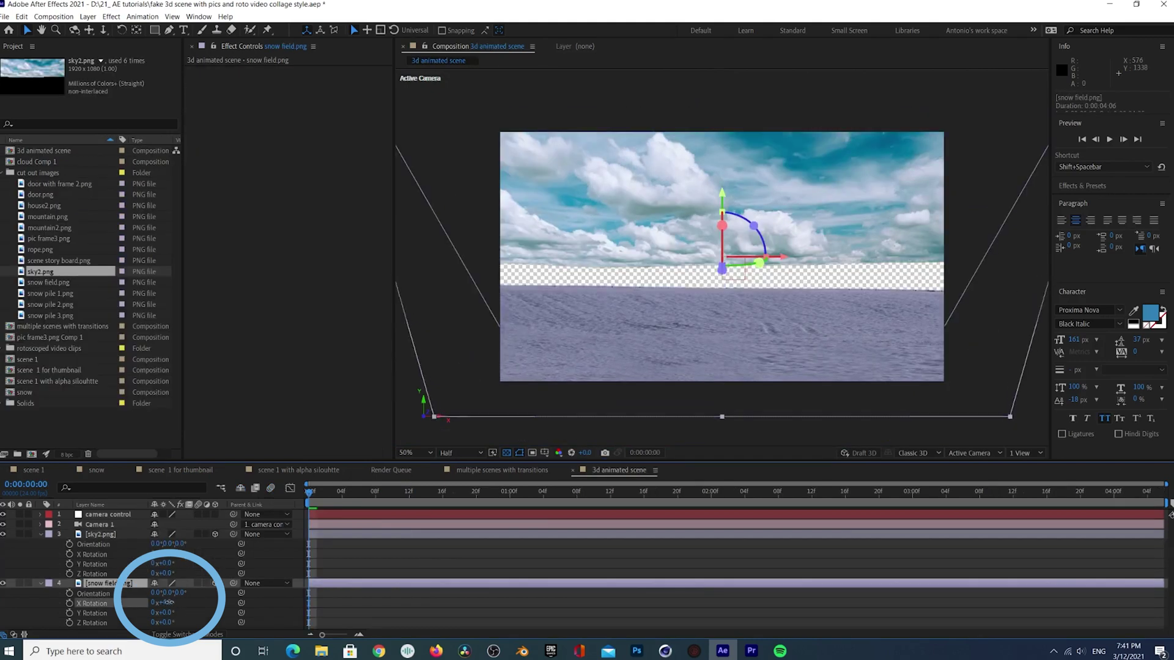
drag(163, 603, 136, 605)
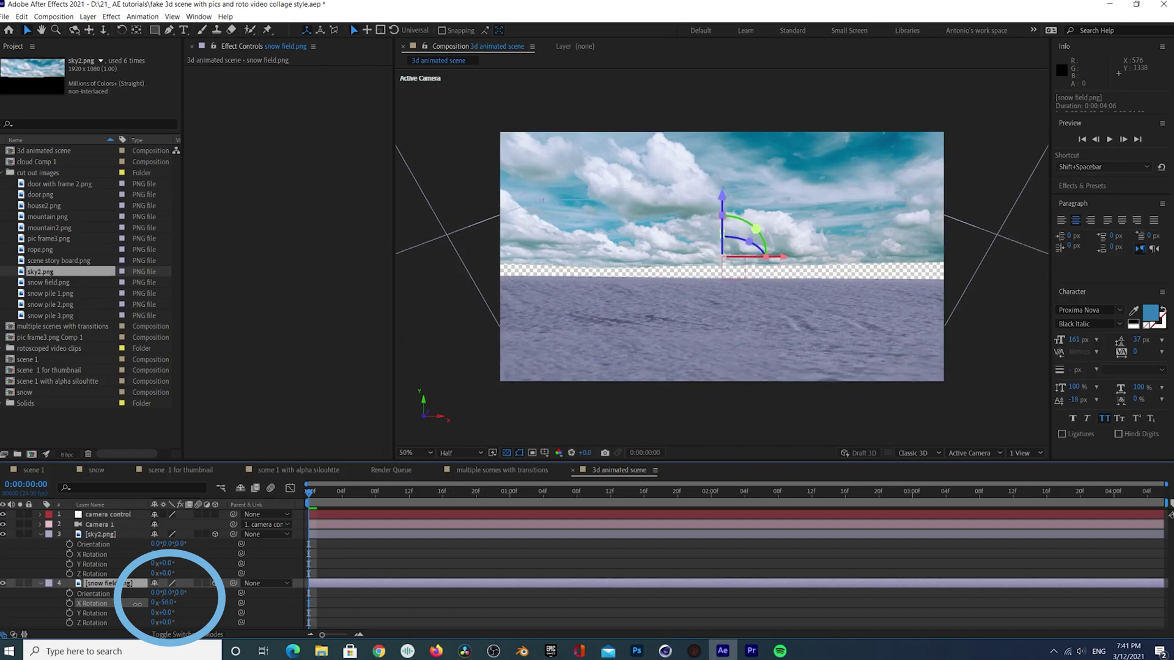
text(pin)
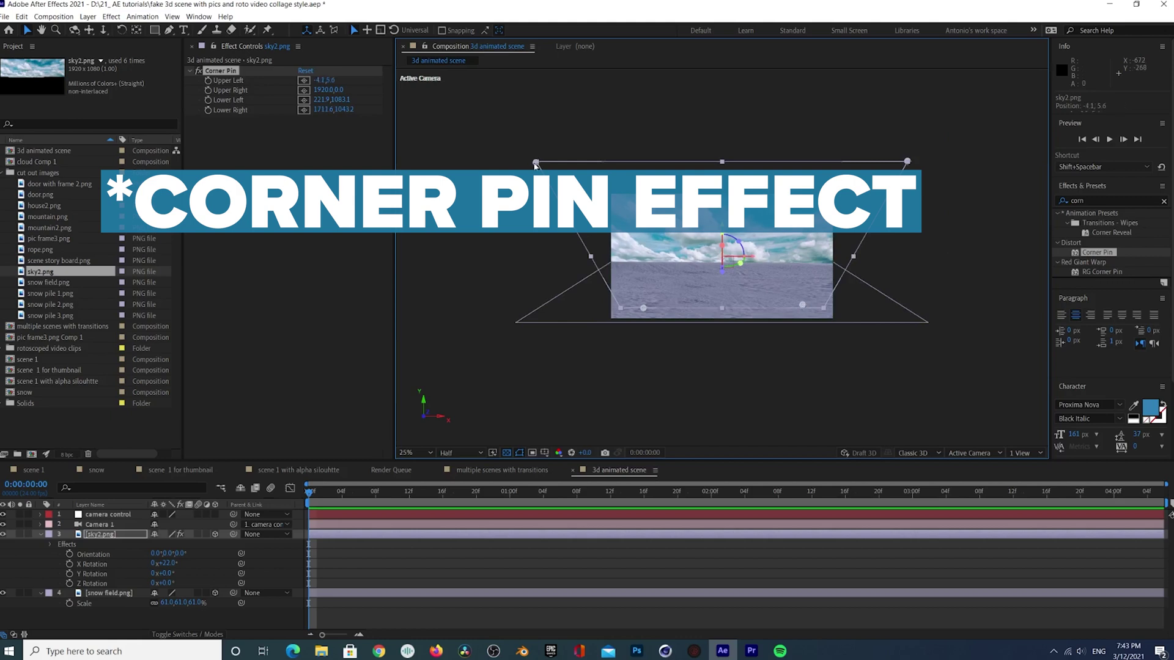
Step: Drag sky2's Corner Pin upper-left, upper-right and lower-right corners to reshape the sky
drag(536, 164, 595, 193)
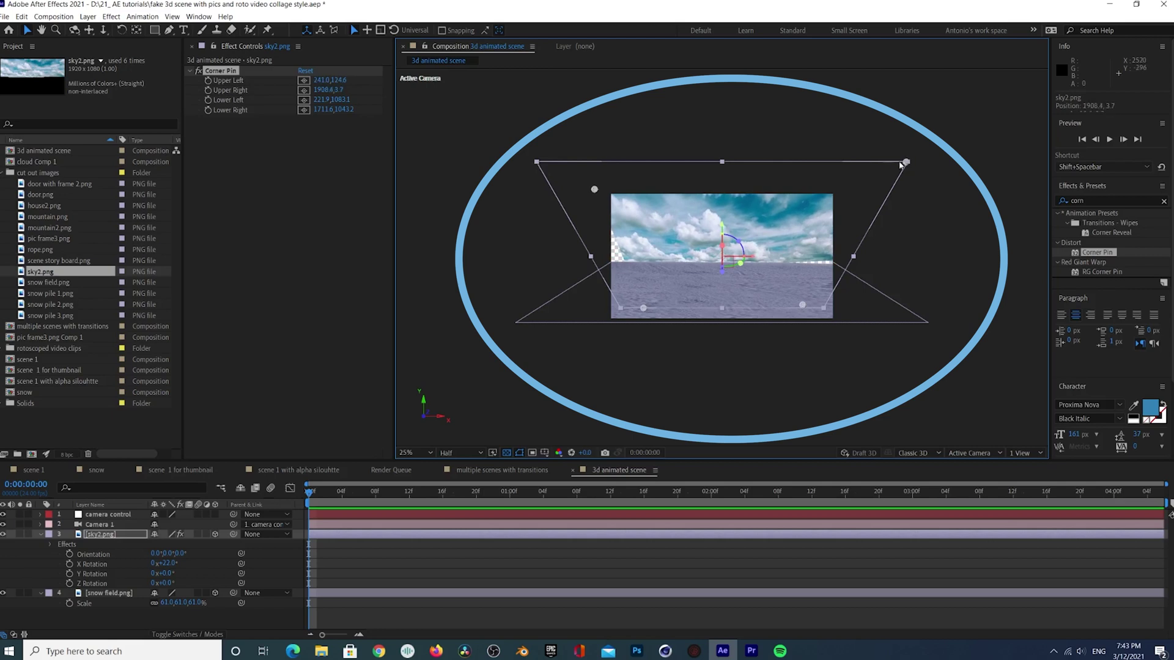
drag(900, 164, 854, 181)
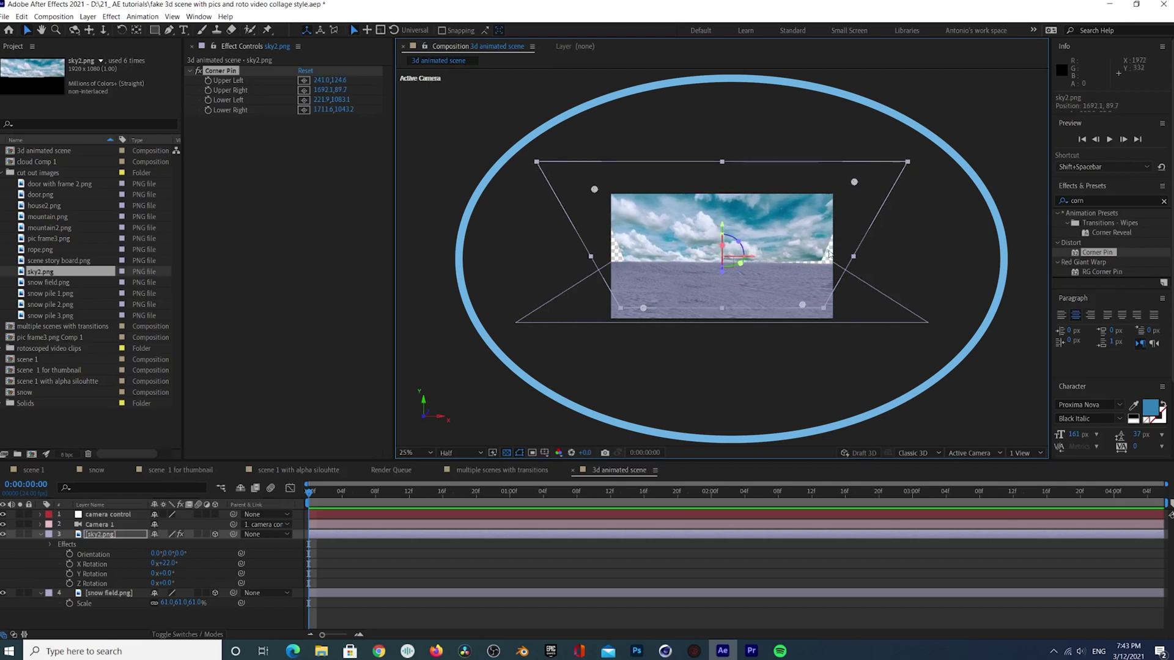
drag(803, 303, 824, 315)
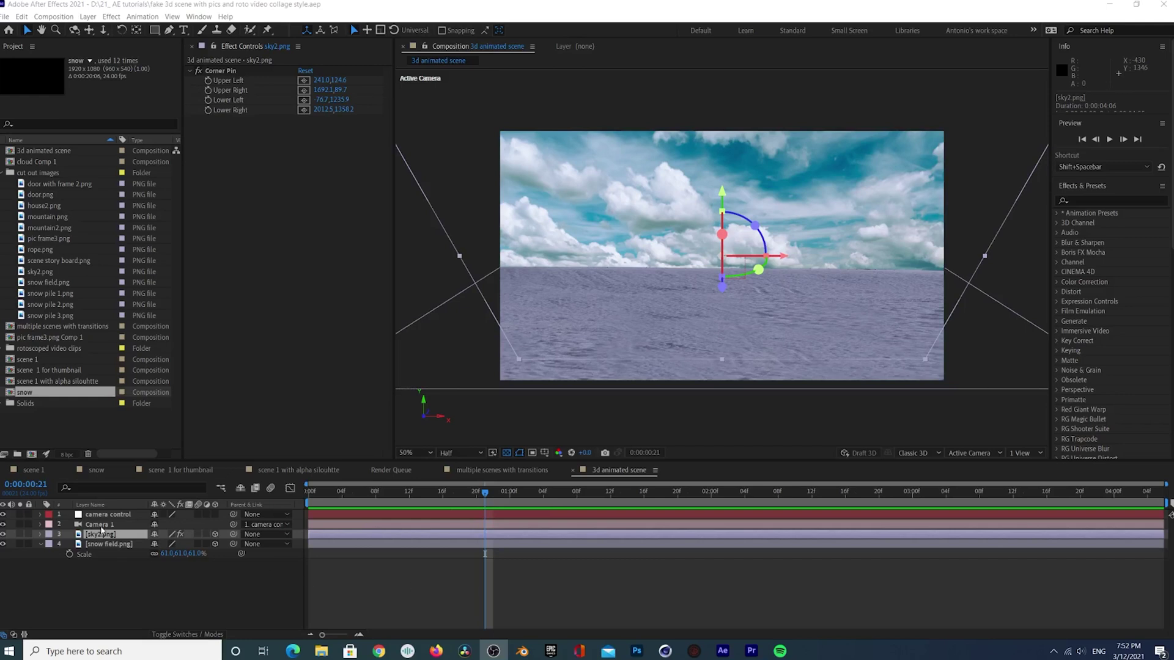
Step: Reveal camera control's Transform, switch to 2 Views (Top and Active Camera), and preview from the start
drag(449, 501, 441, 501)
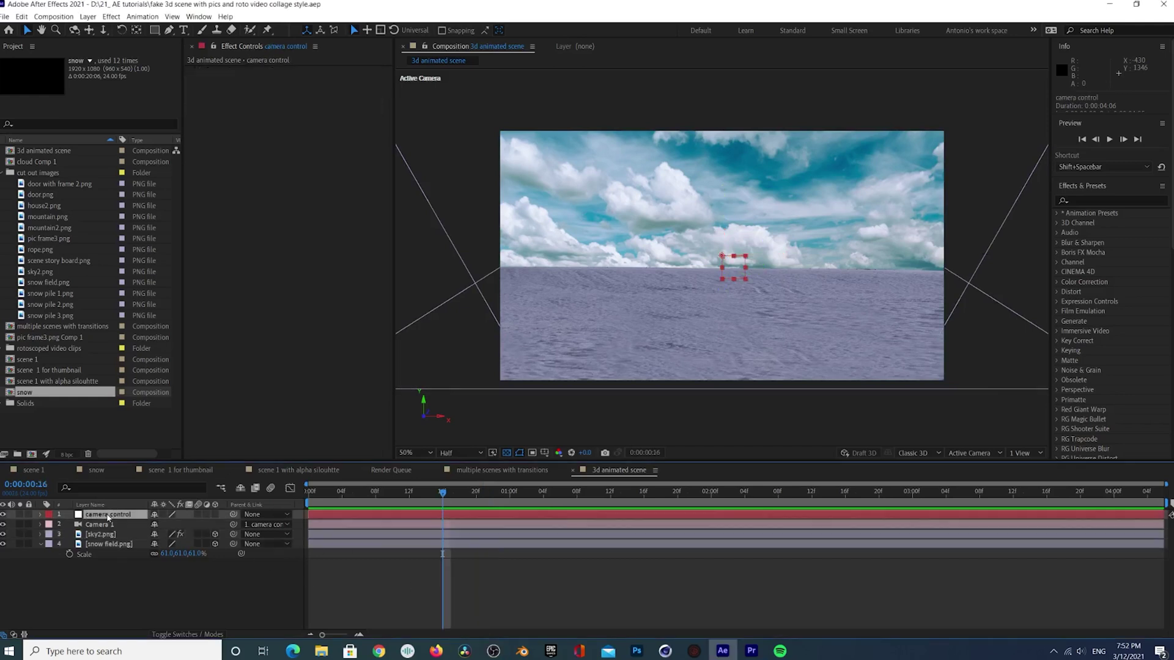
click(41, 514)
click(50, 525)
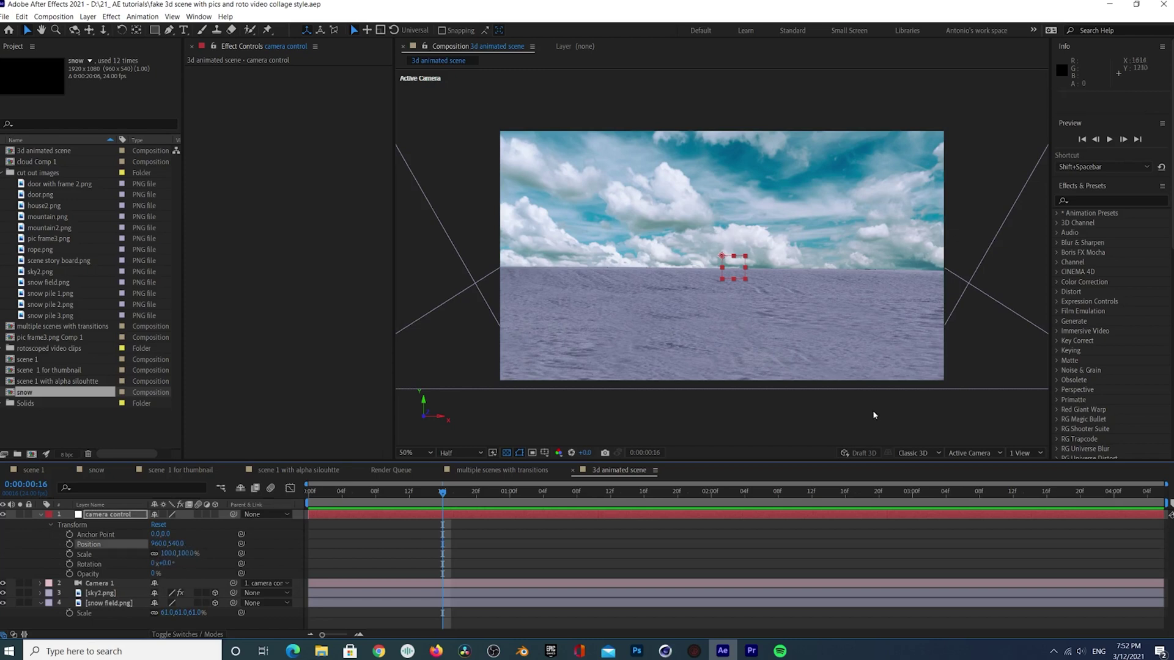
click(1024, 453)
click(1013, 478)
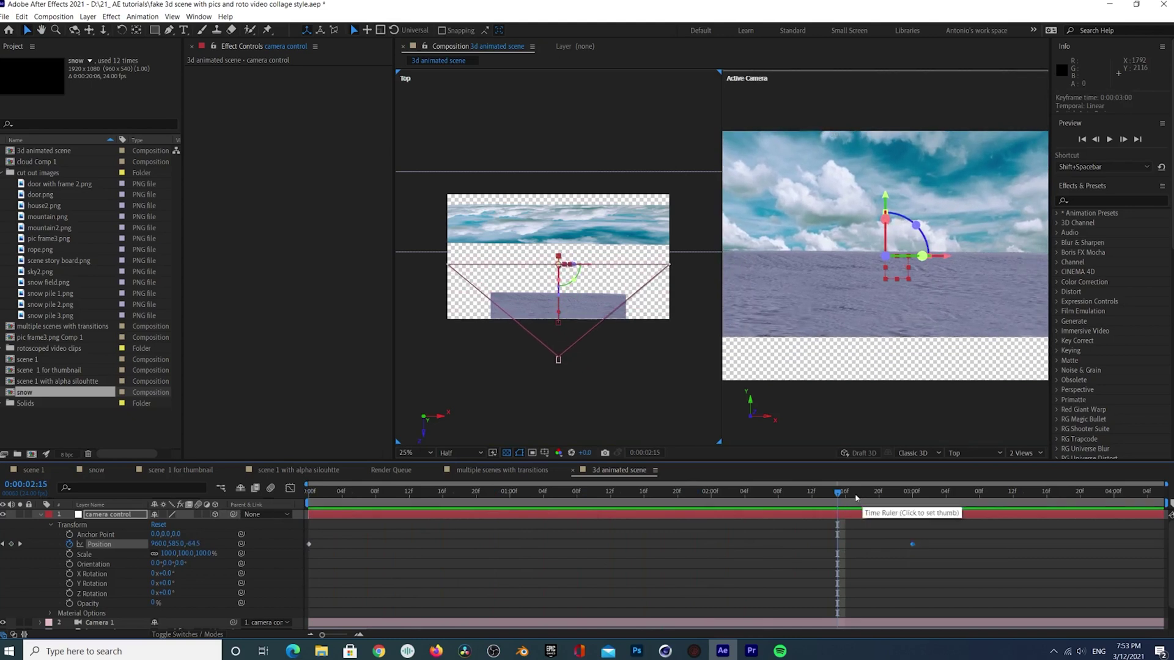
drag(857, 498, 242, 509)
key(space)
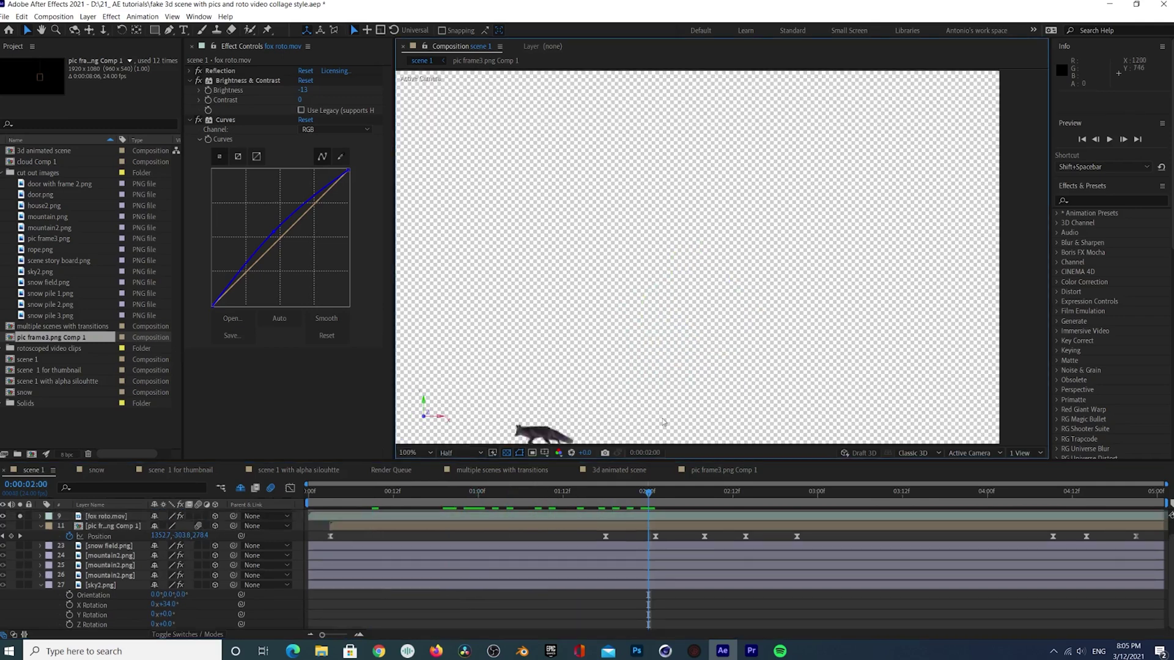
Step: Set the viewer to Full resolution, play the preview from the start, and select fox roto.mov
click(459, 453)
click(465, 479)
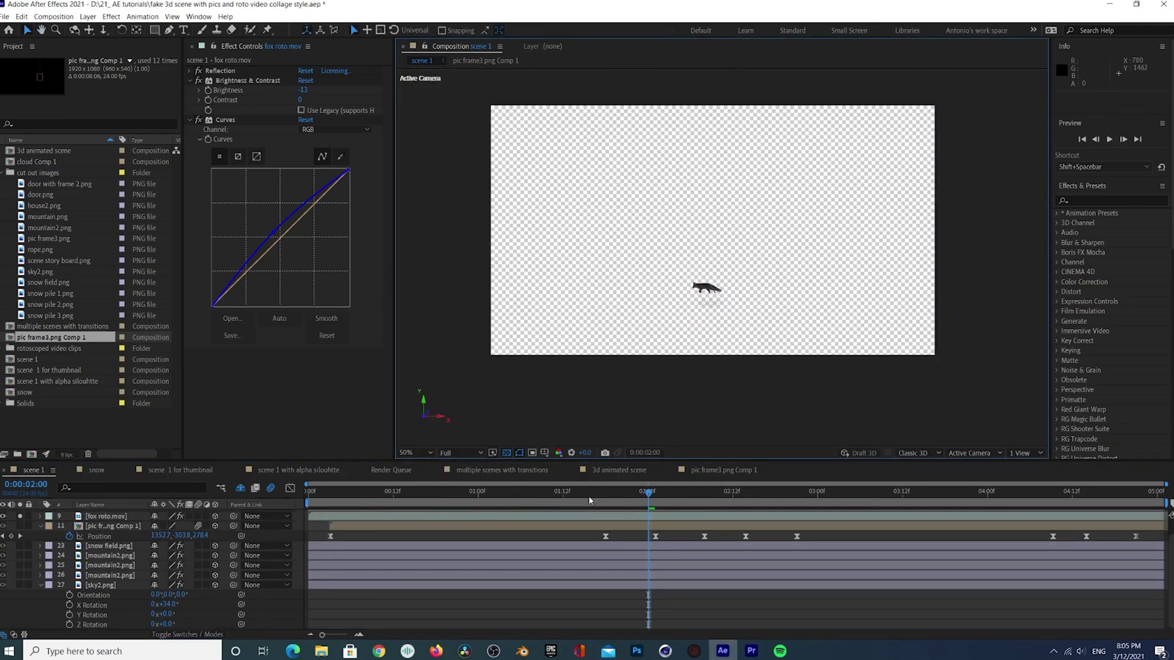
drag(372, 492, 393, 494)
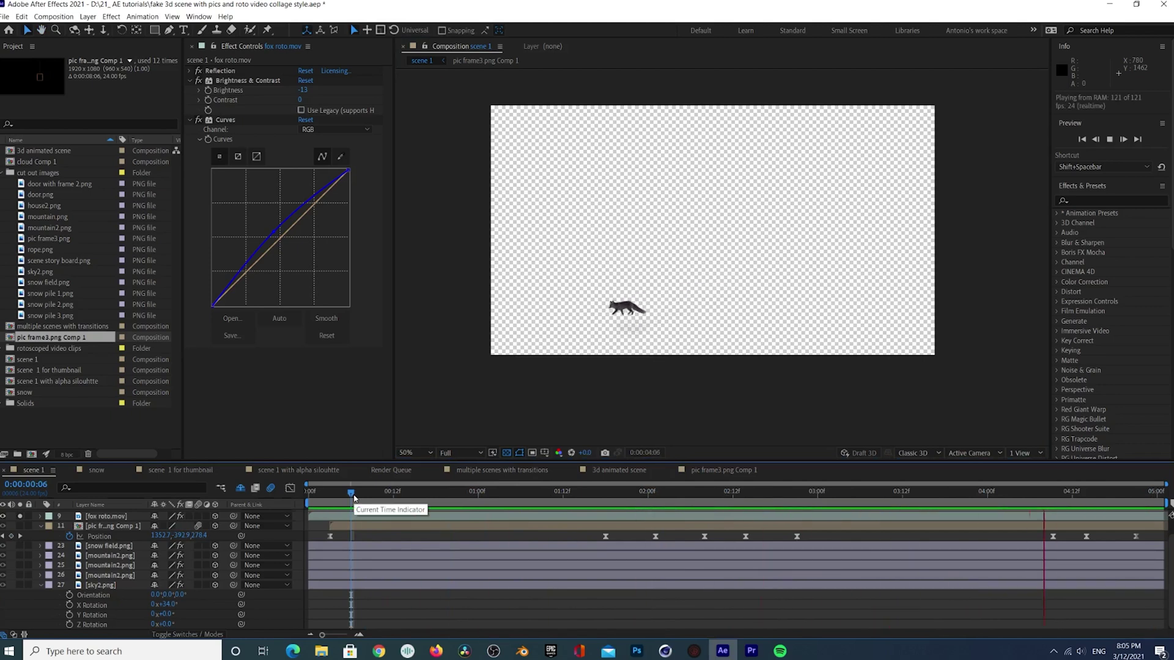
click(108, 518)
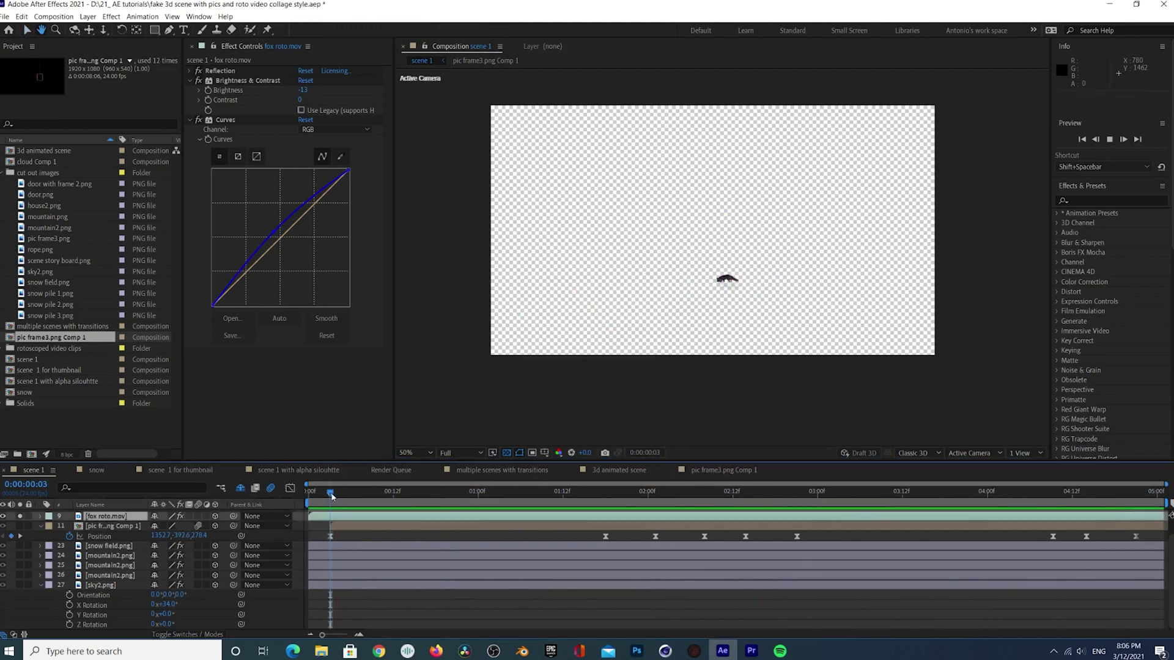
click(408, 497)
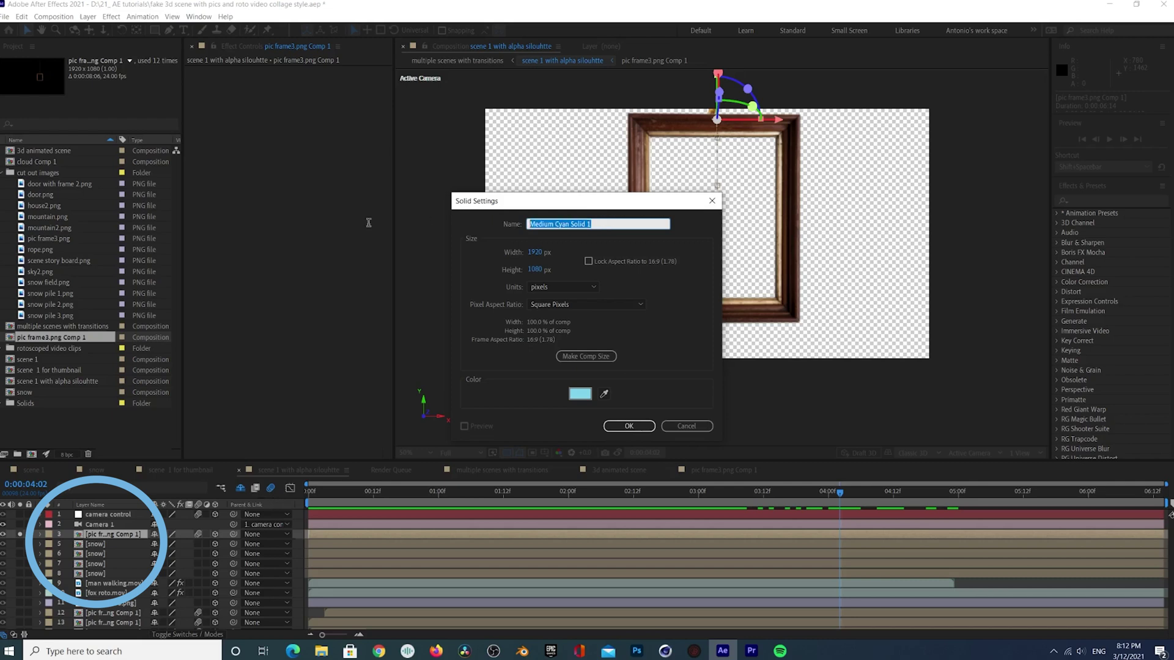
Step: Create the cyan SilAlpha solid and draw a rectangular mask over the picture frame's opening
click(629, 427)
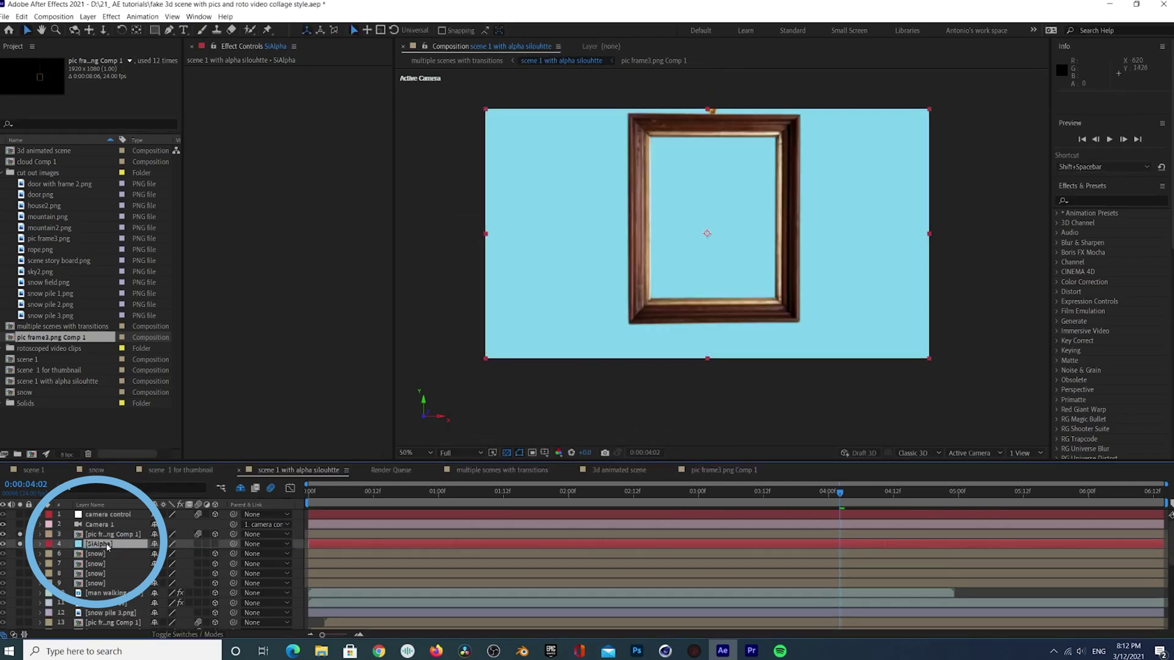
click(183, 636)
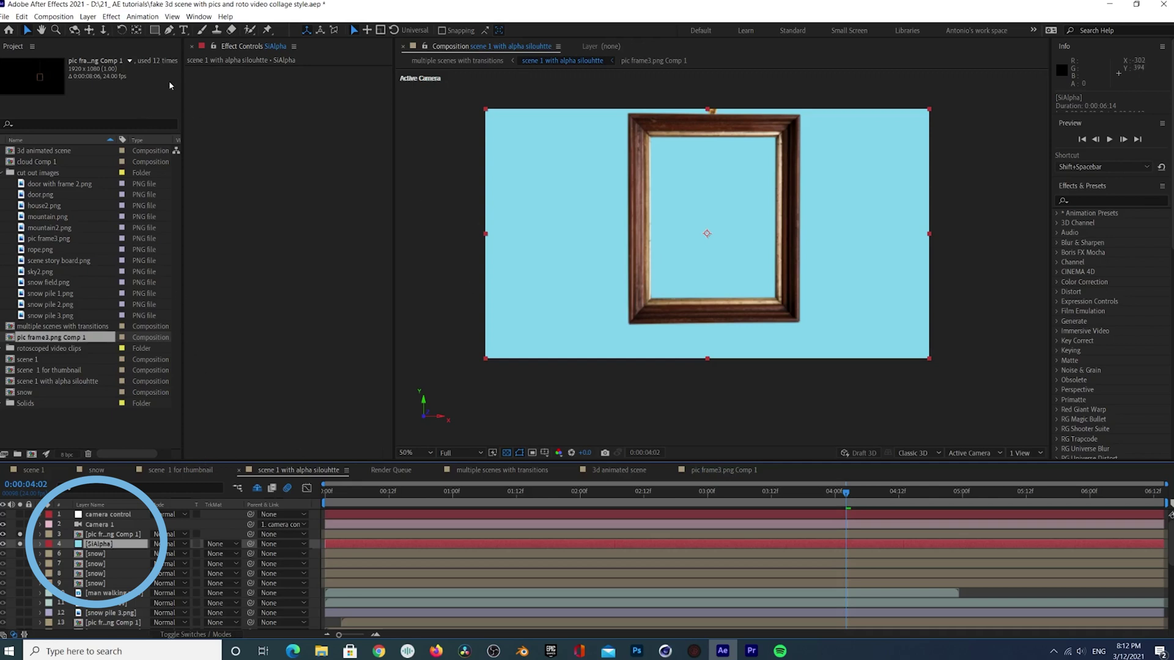
key(q)
mouse_move(636, 118)
mouse_down()
mouse_move(689, 288)
mouse_move(793, 312)
mouse_up()
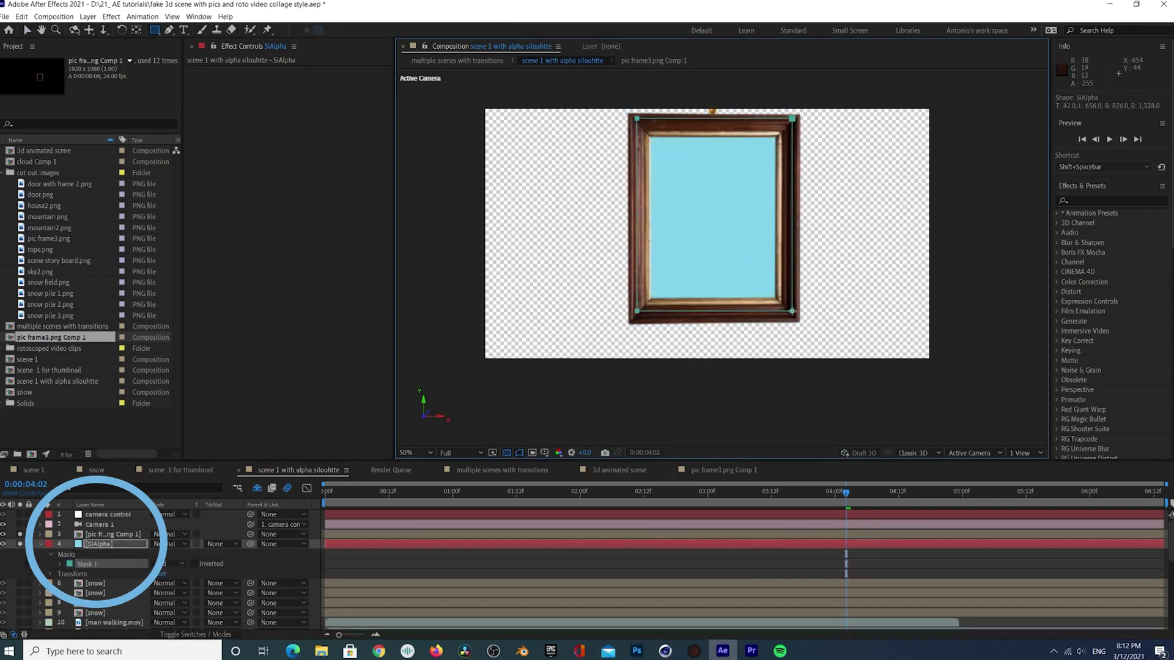
click(97, 544)
Step: Switch the SilAlpha solid's blend mode to Silhouette Alpha, checking the cutout around 03:10–03:21
click(99, 534)
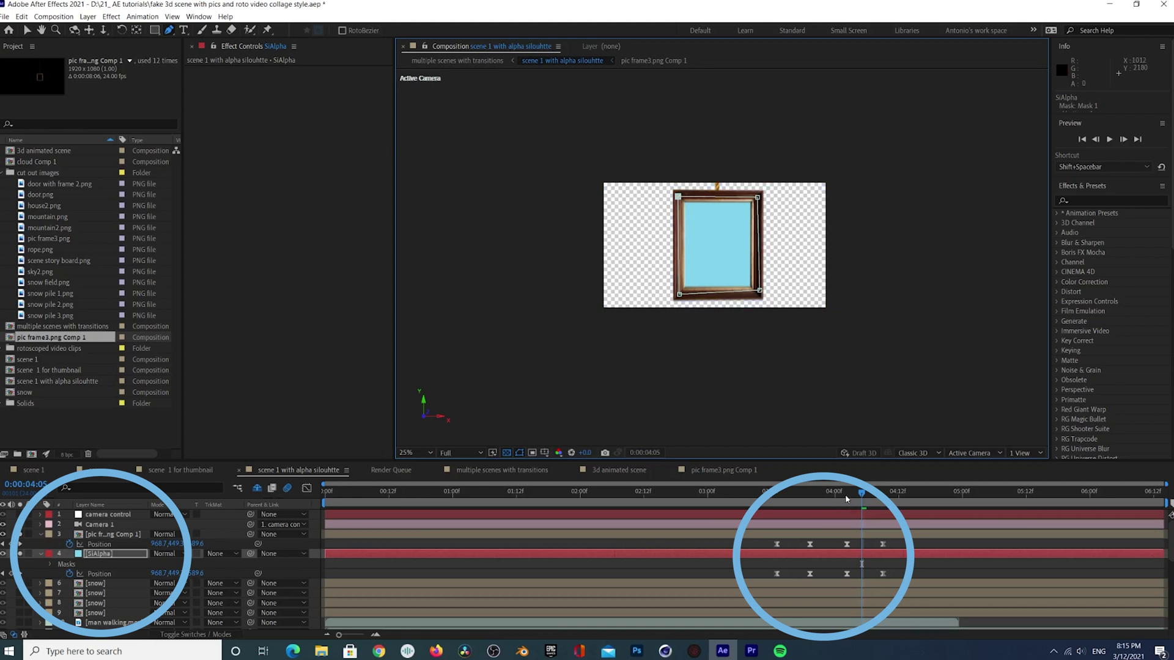
drag(845, 494, 915, 503)
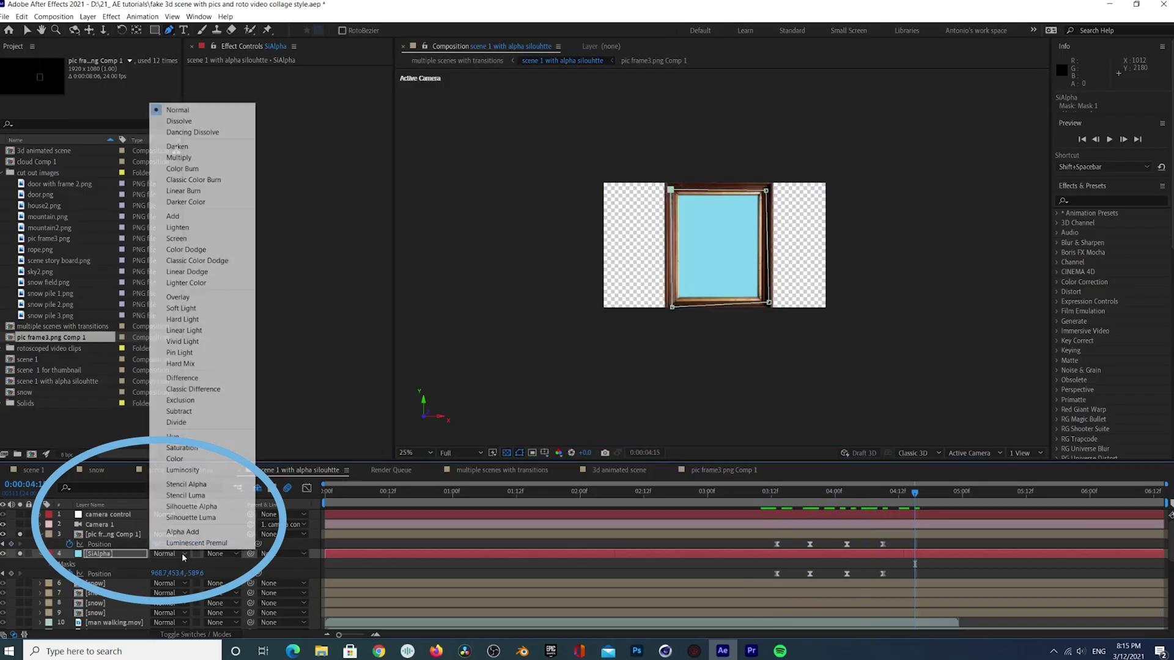
click(189, 507)
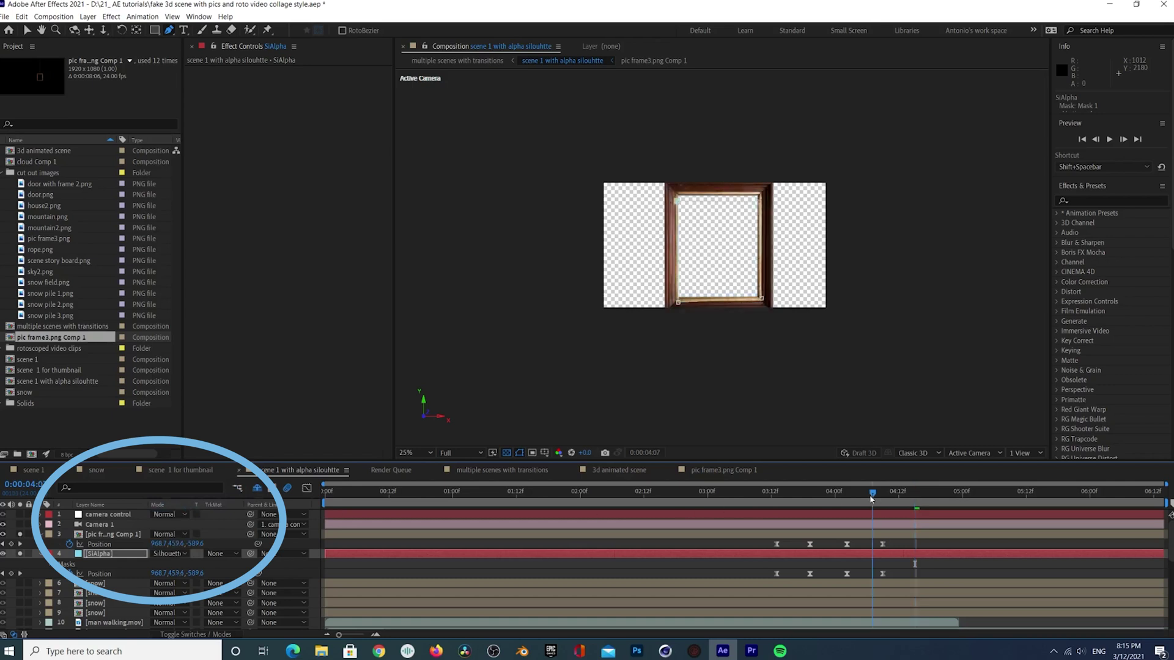
drag(871, 498, 802, 503)
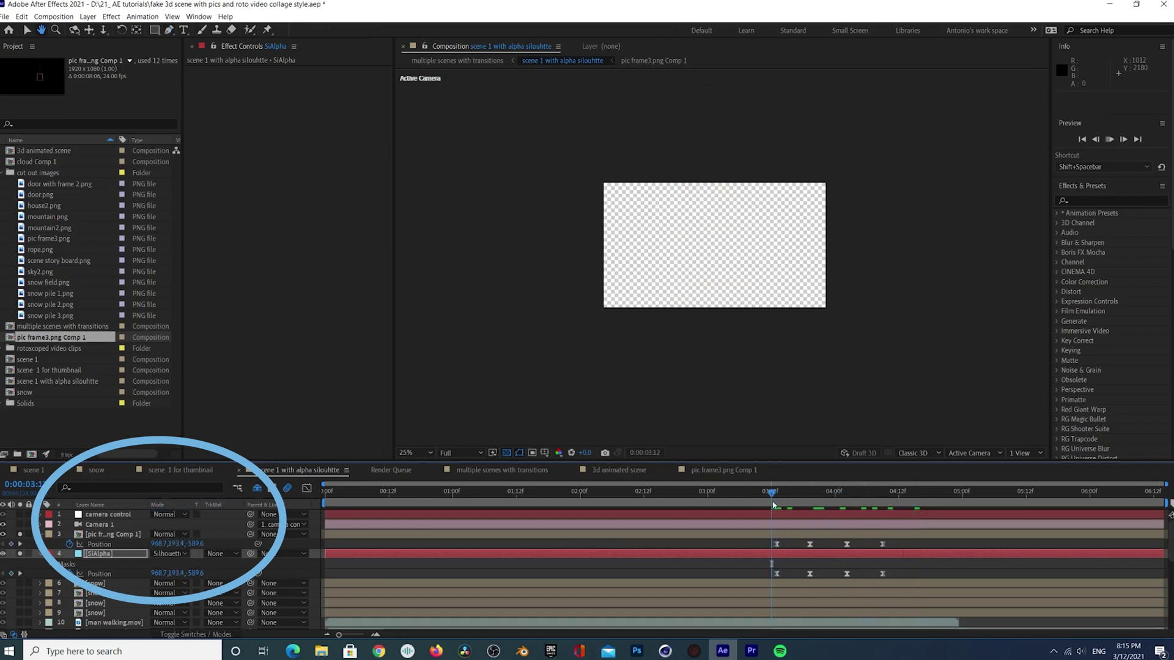